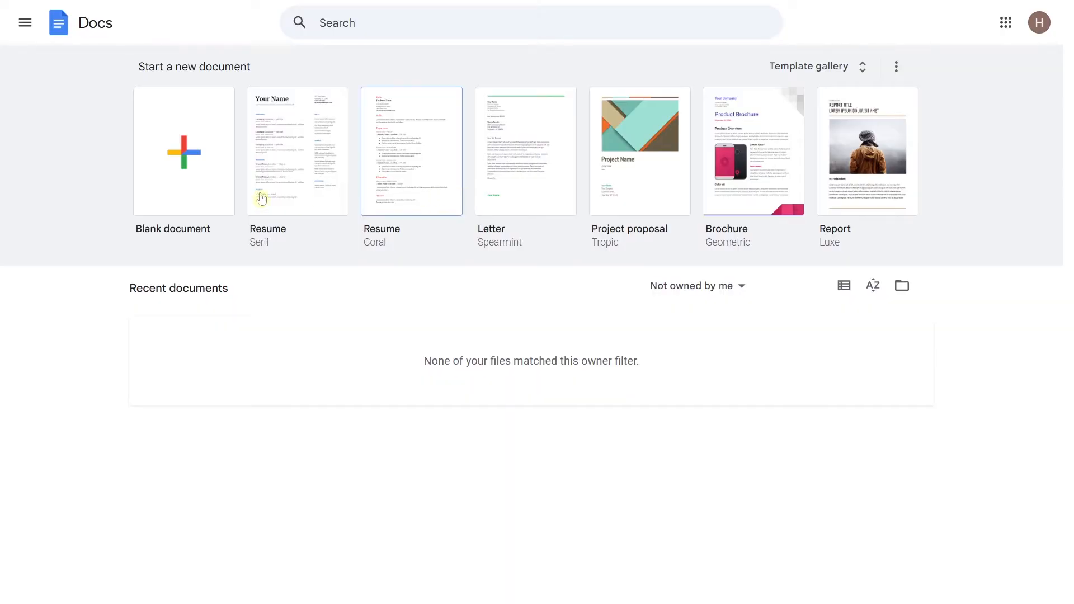
Step: Create a new blank document from the Docs home page
{"action": "left_click", "coordinate": [216, 183]}
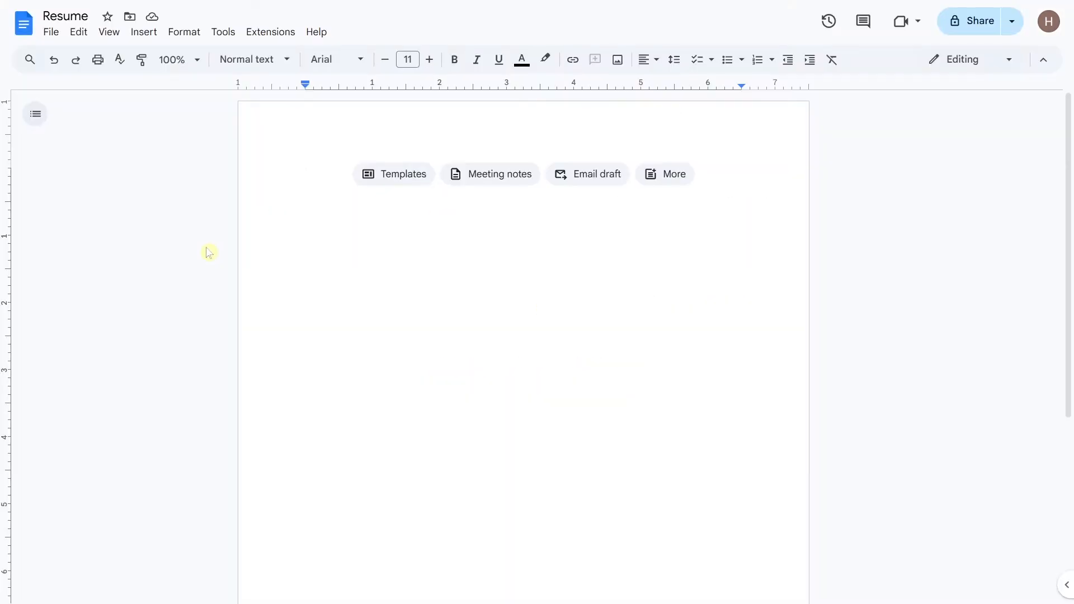
Step: In Page setup, change the paper size to A4
{"action": "left_click", "coordinate": [51, 32]}
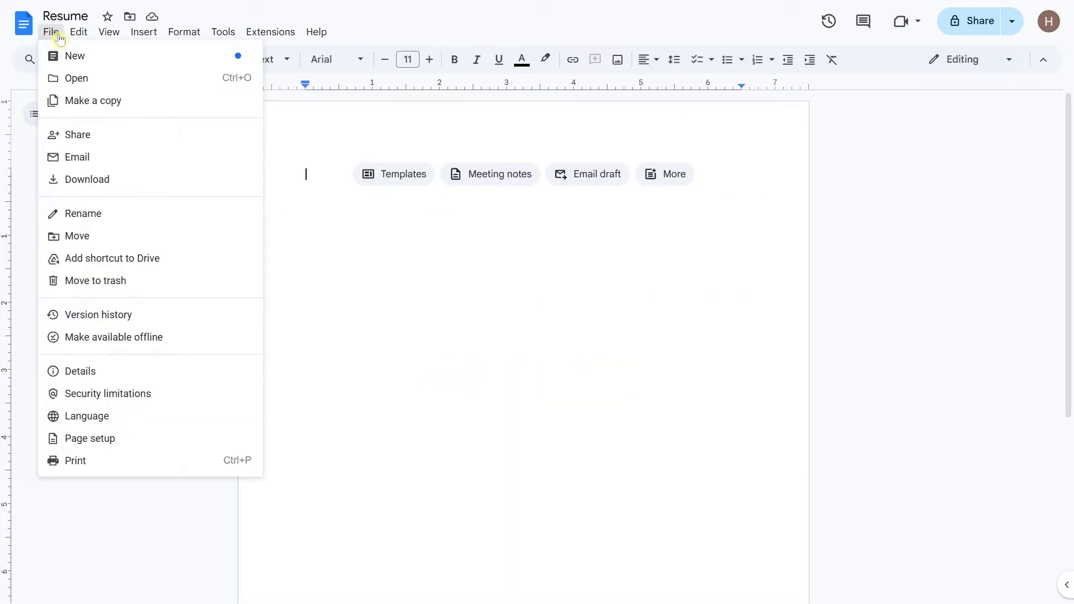
{"action": "left_click", "coordinate": [171, 441]}
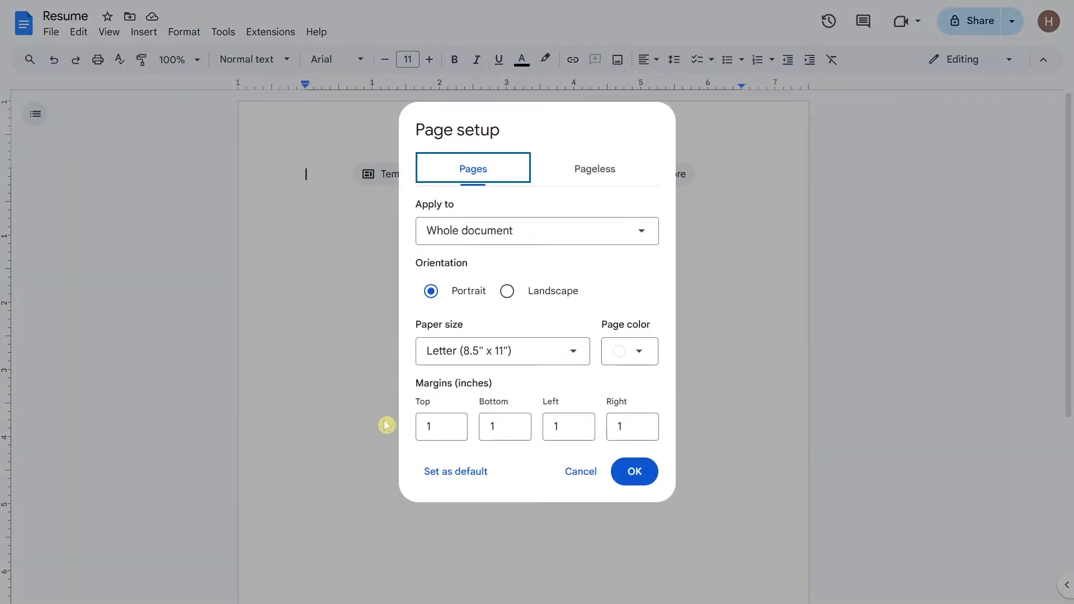
{"action": "left_click", "coordinate": [573, 353]}
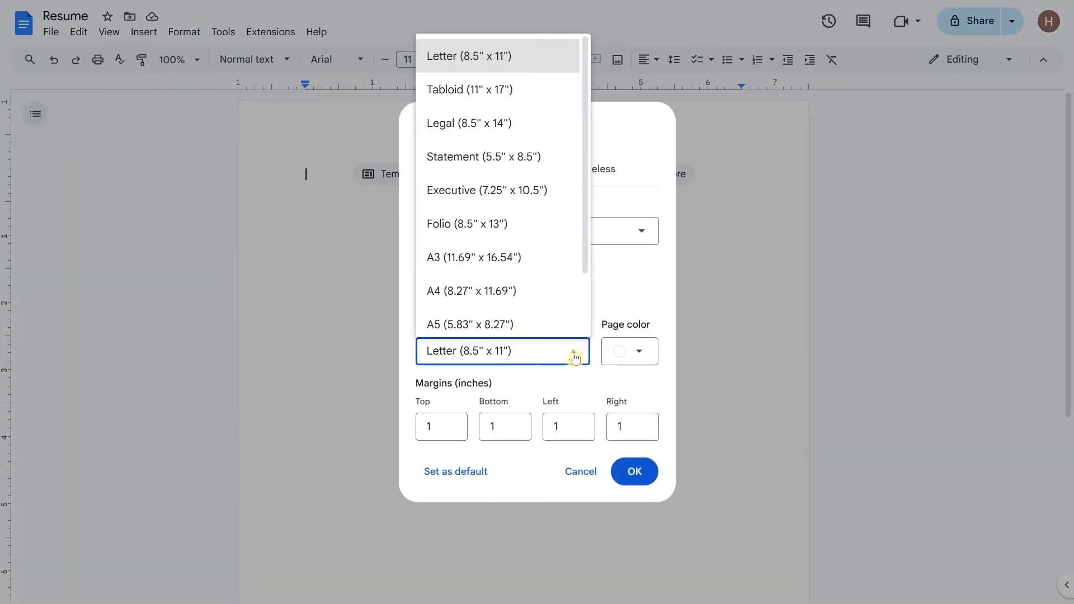
{"action": "left_click", "coordinate": [570, 292]}
Step: Set top, bottom, left and right margins to 0.5 inch and apply
{"action": "left_click", "coordinate": [447, 432]}
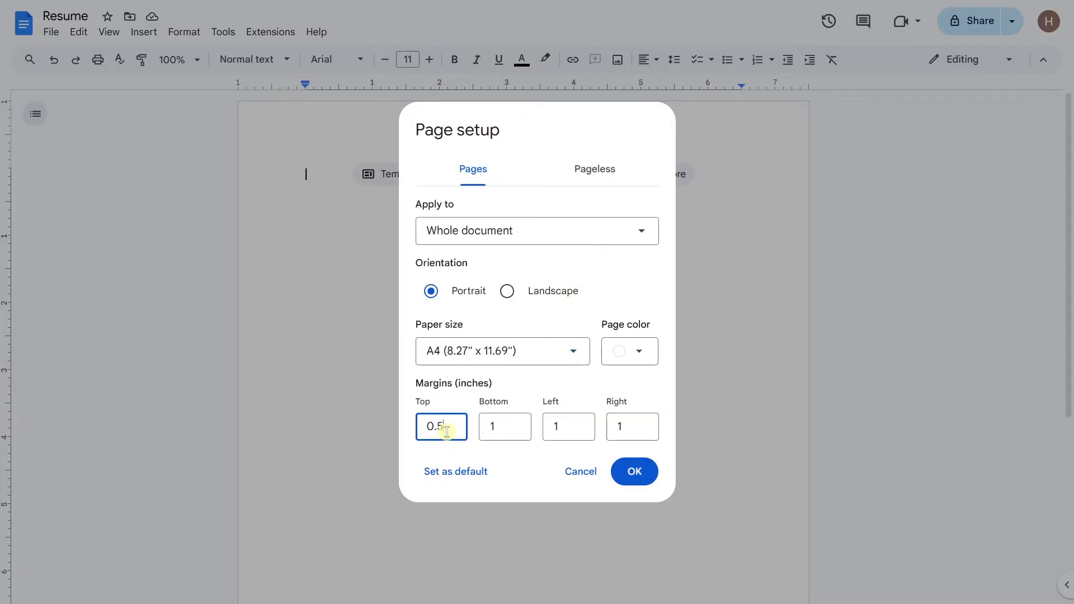
{"action": "type", "text": "0.5"}
{"action": "double_click", "coordinate": [447, 431]}
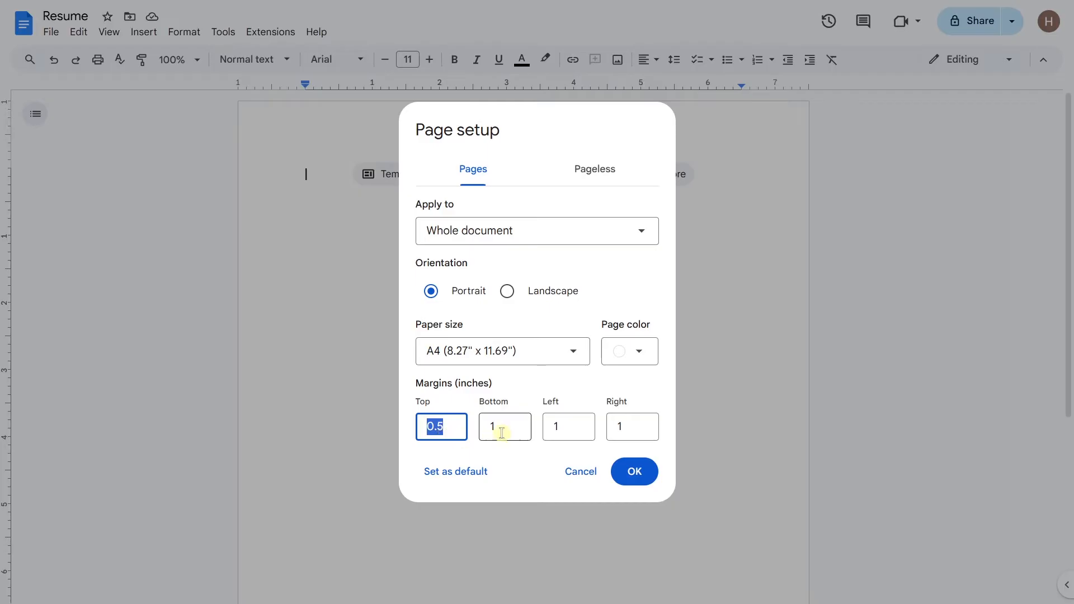
{"action": "double_click", "coordinate": [501, 430]}
{"action": "type", "text": "0.5"}
{"action": "double_click", "coordinate": [559, 428]}
{"action": "type", "text": "0.5"}
{"action": "double_click", "coordinate": [638, 426]}
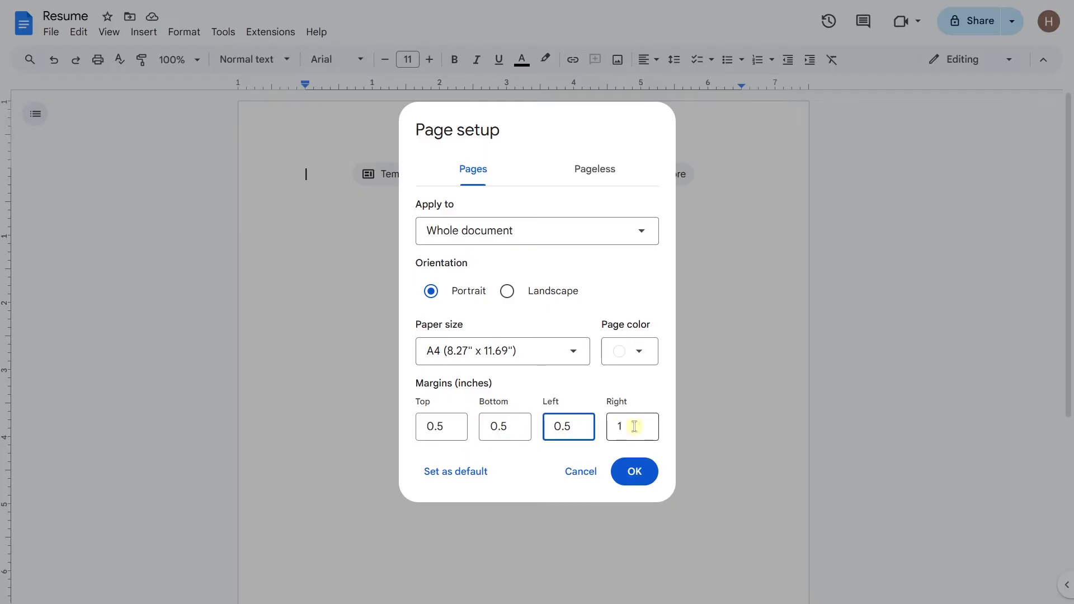
{"action": "type", "text": "0.5"}
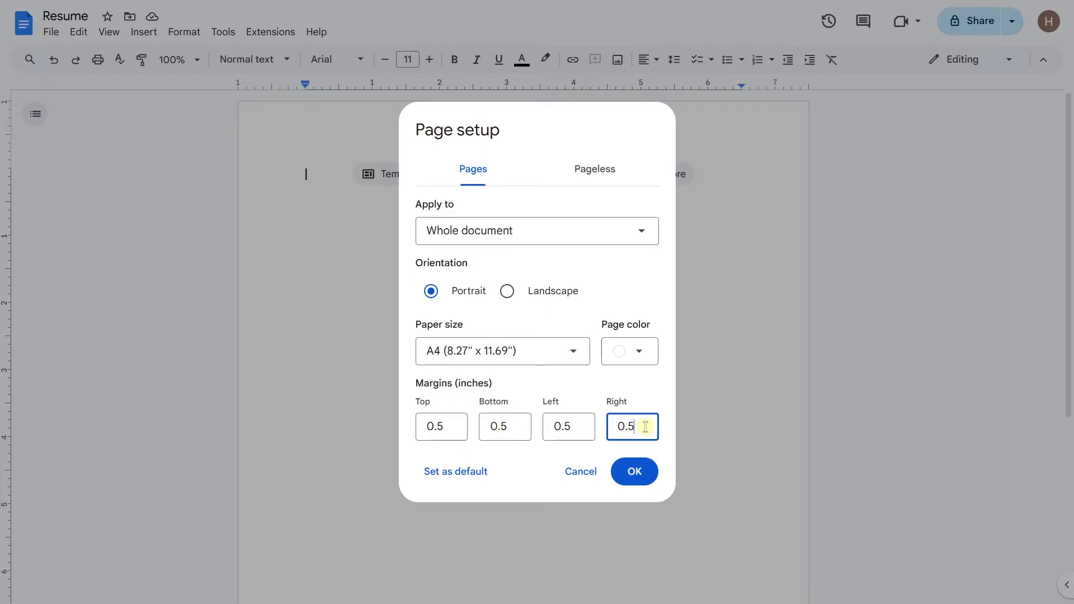
{"action": "left_click", "coordinate": [646, 485]}
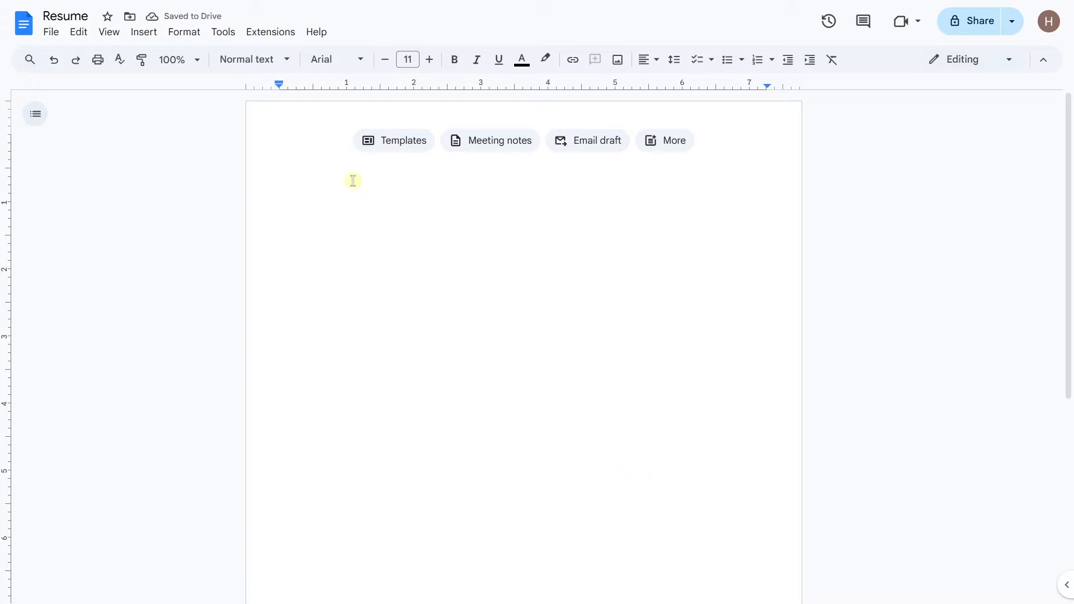
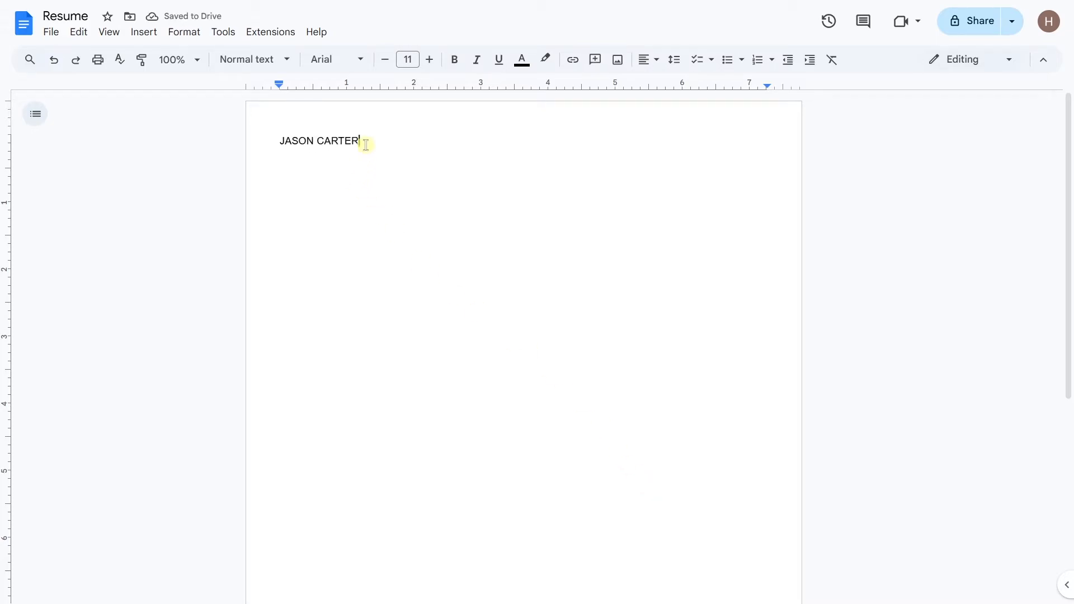
Step: Type the applicant's name and make it a 48 pt bold centred heading
{"action": "triple_click", "coordinate": [277, 143]}
{"action": "left_click", "coordinate": [411, 60]}
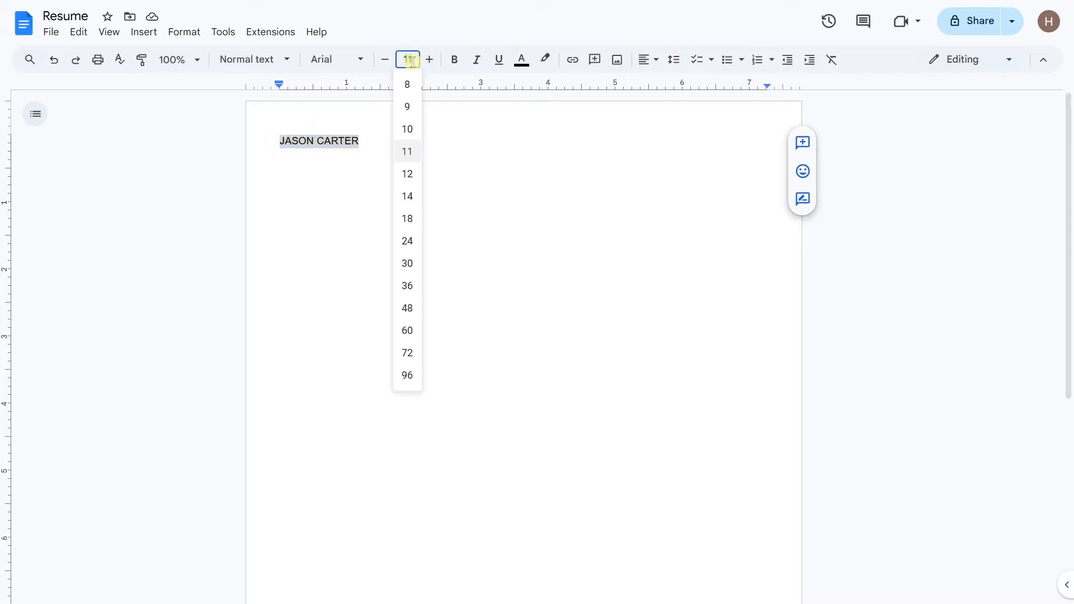
{"action": "left_click", "coordinate": [408, 308]}
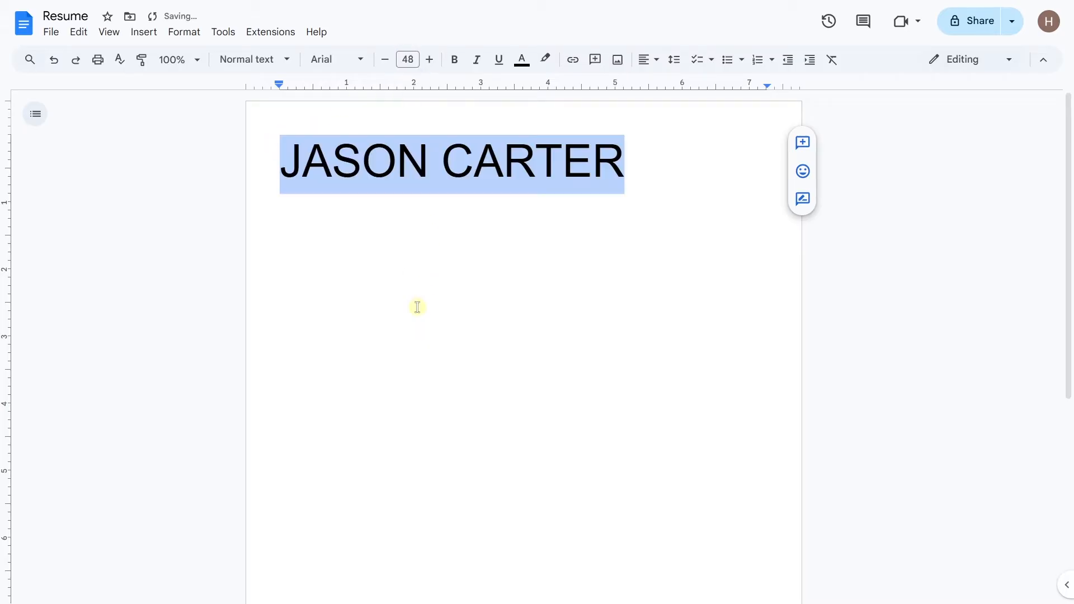
{"action": "left_click", "coordinate": [455, 64]}
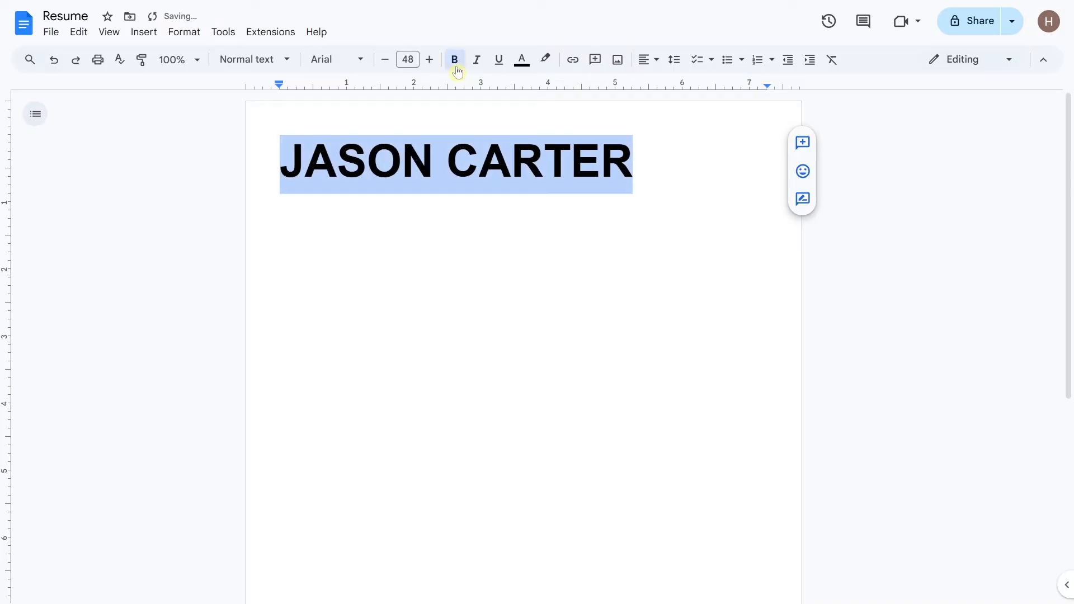
{"action": "left_click", "coordinate": [658, 64]}
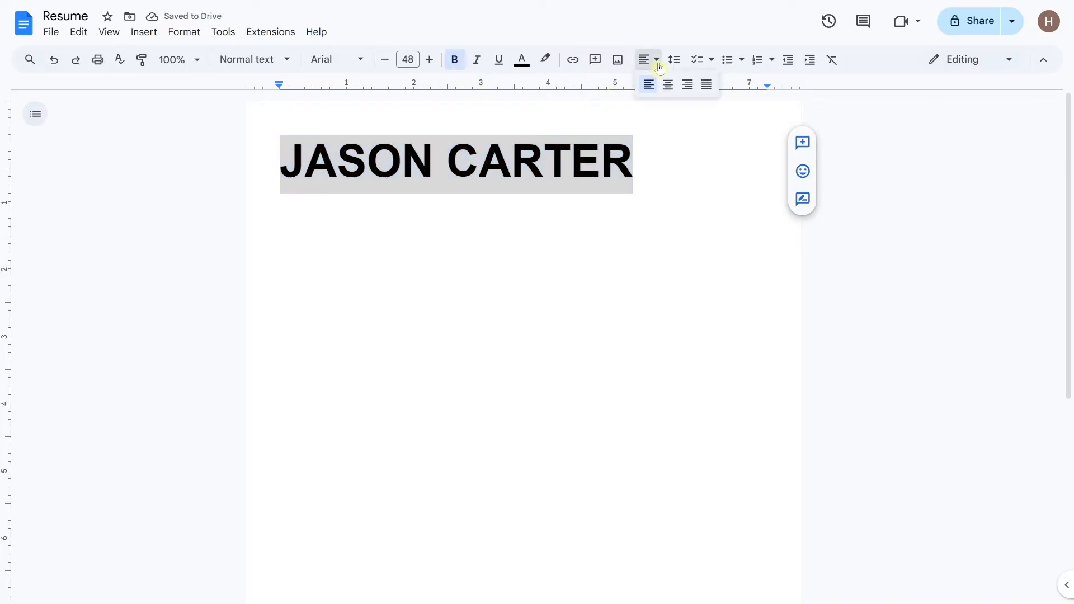
{"action": "left_click", "coordinate": [668, 85]}
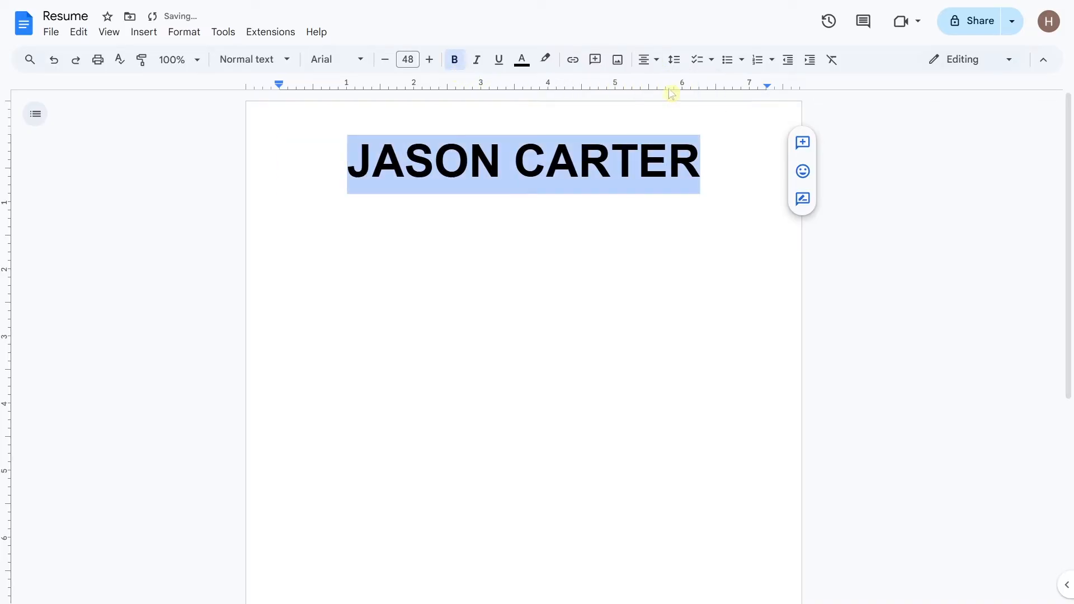
Step: Add a 16 pt 'Marketing Specialist' line below the name
{"action": "left_click", "coordinate": [698, 159]}
{"action": "key", "text": "Return"}
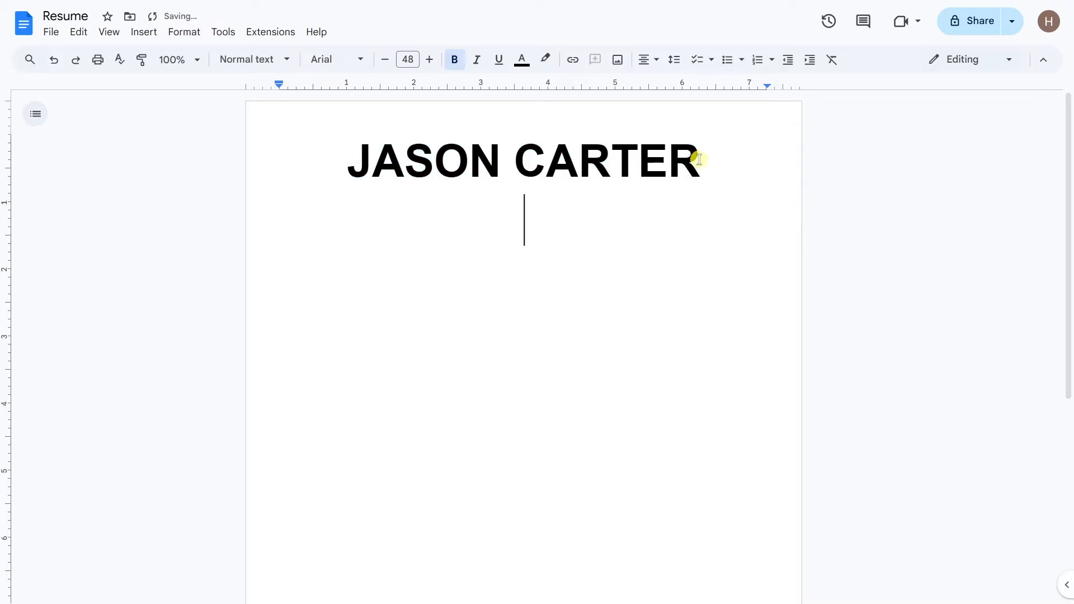
{"action": "left_click", "coordinate": [418, 67]}
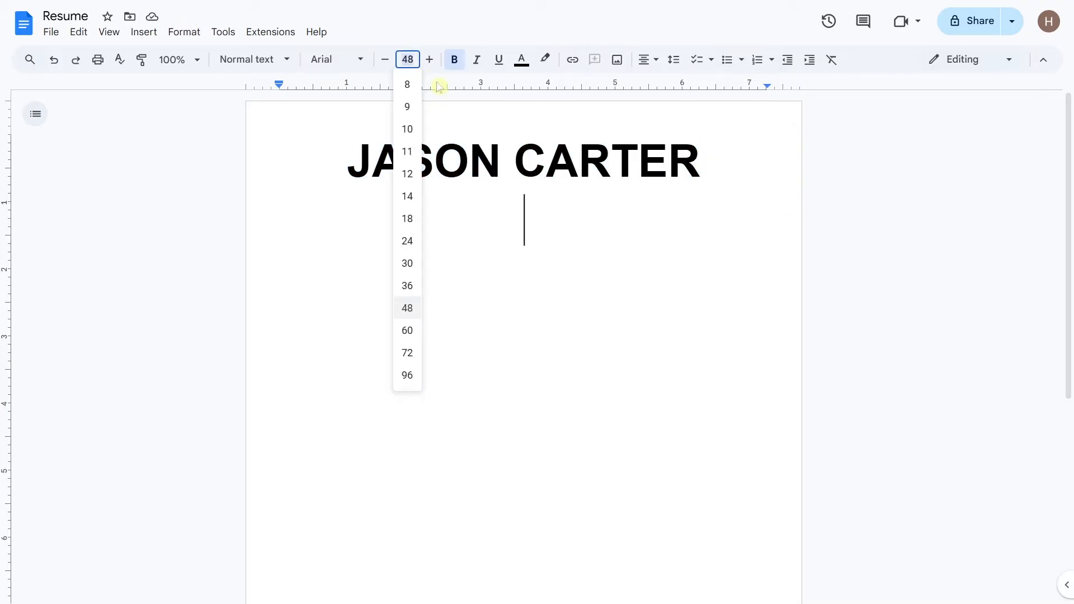
{"action": "type", "text": "16"}
{"action": "key", "text": "Return"}
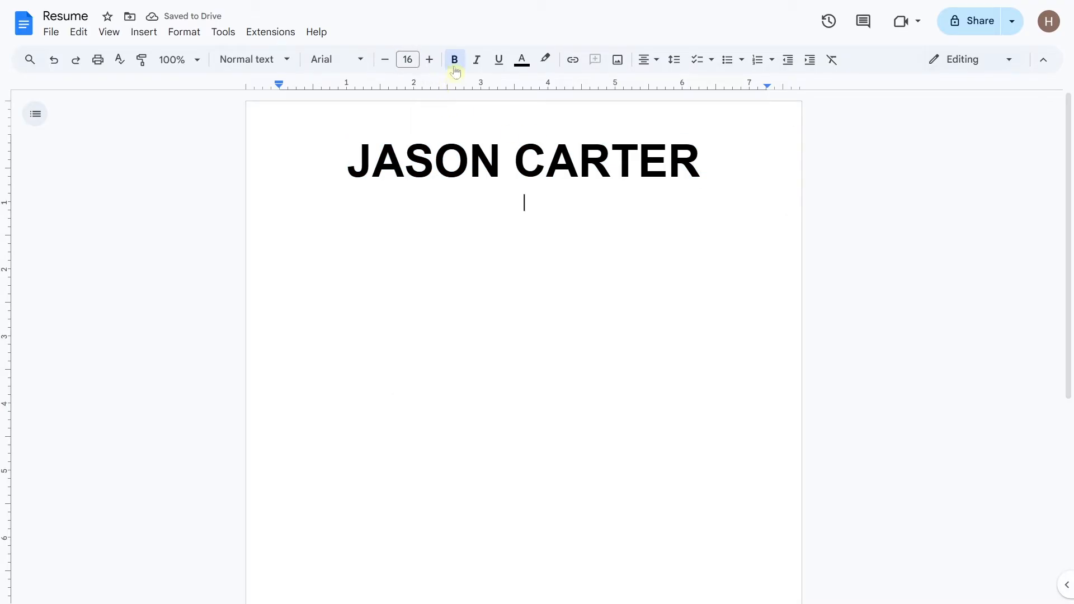
{"action": "type", "text": "Mar"}
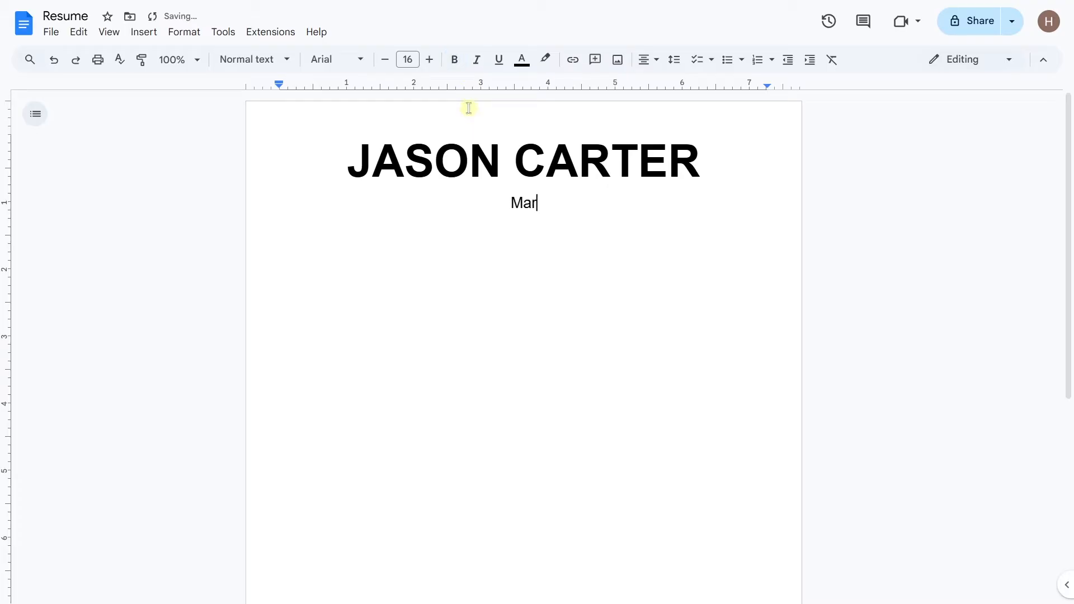
{"action": "type", "text": "keting Specialist"}
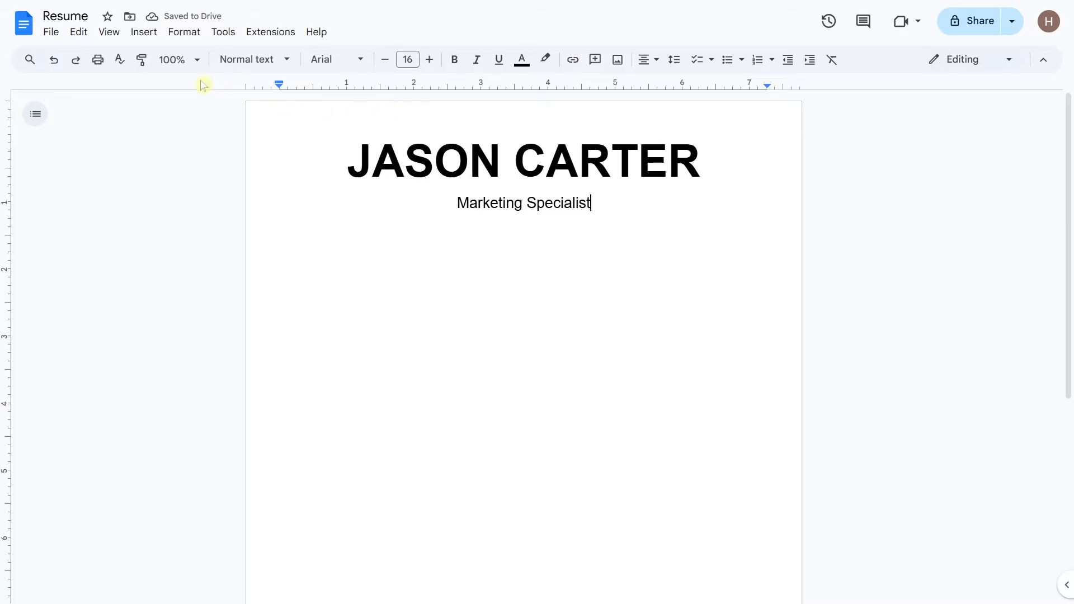
Step: Insert a horizontal line, then type an 11 pt contact row: city, e-mail, phone, LinkedIn
{"action": "left_click", "coordinate": [147, 32]}
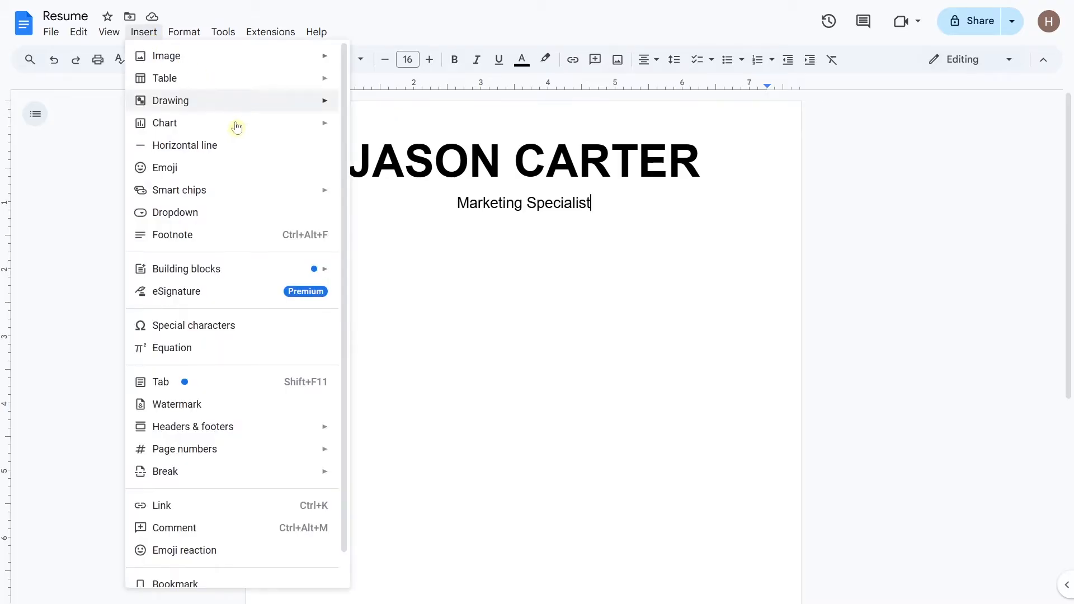
{"action": "left_click", "coordinate": [253, 147]}
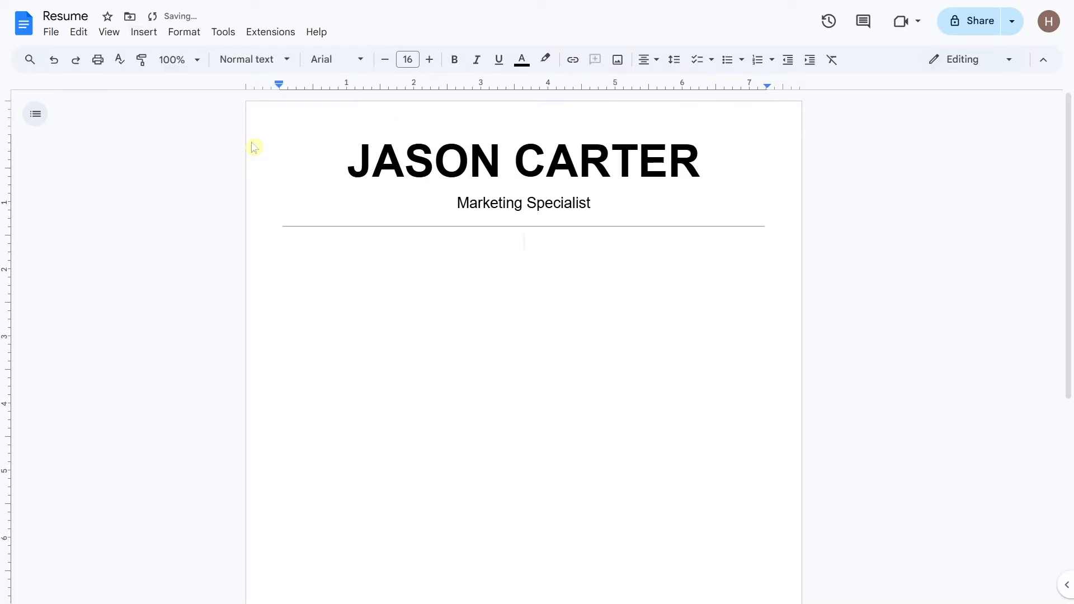
{"action": "left_click", "coordinate": [384, 66]}
{"action": "left_click", "coordinate": [384, 66]}
{"action": "left_click", "coordinate": [383, 66]}
{"action": "type", "text": "New York,"}
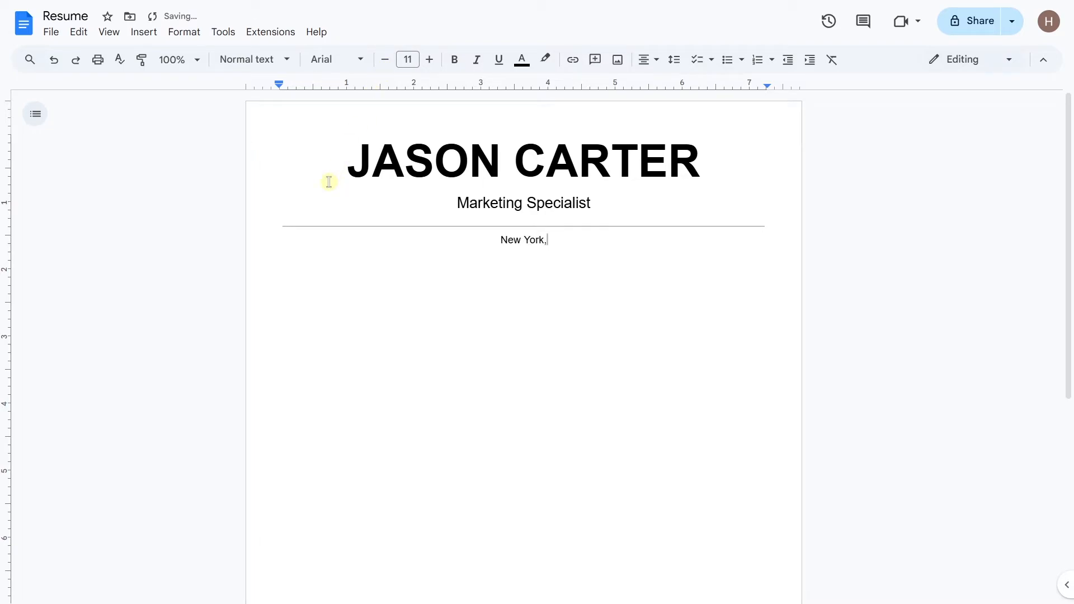
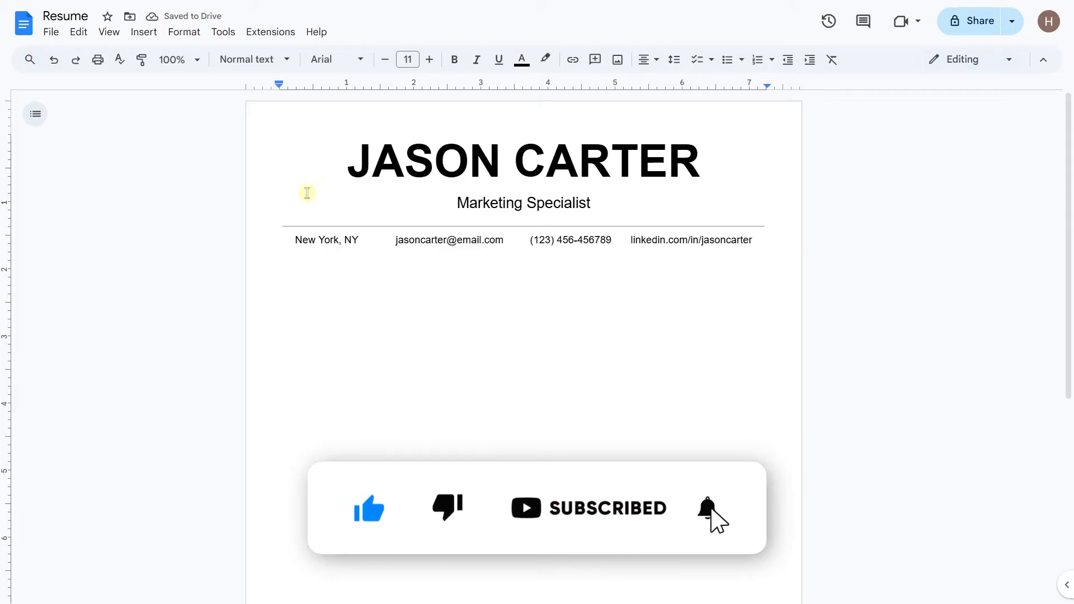
{"action": "left_click", "coordinate": [282, 222]}
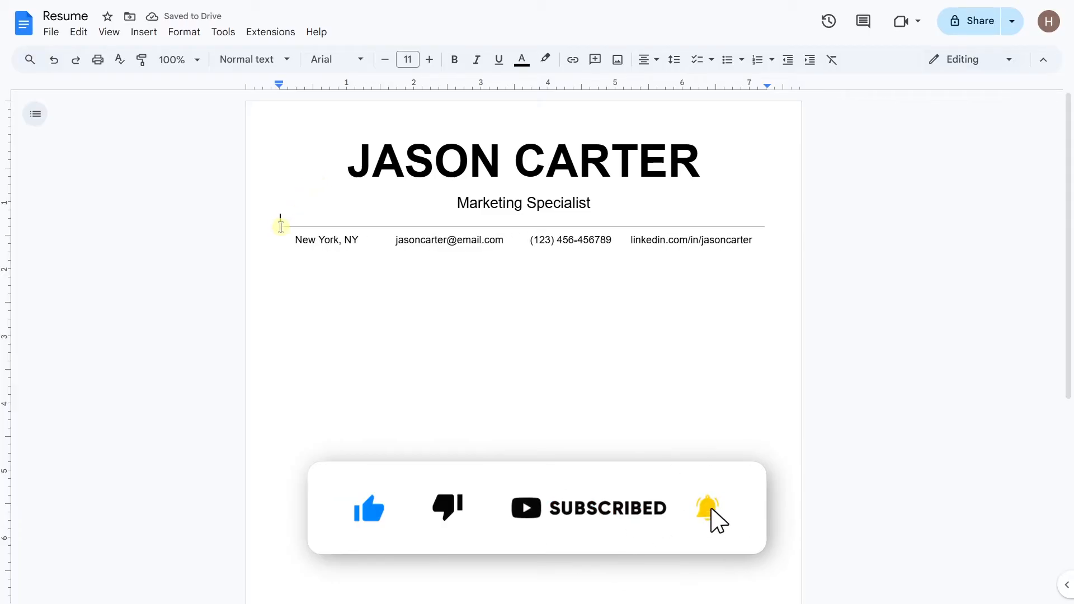
Step: Give the divider and contact line 1.5 line spacing, with space added after the contact line
{"action": "left_click", "coordinate": [675, 60]}
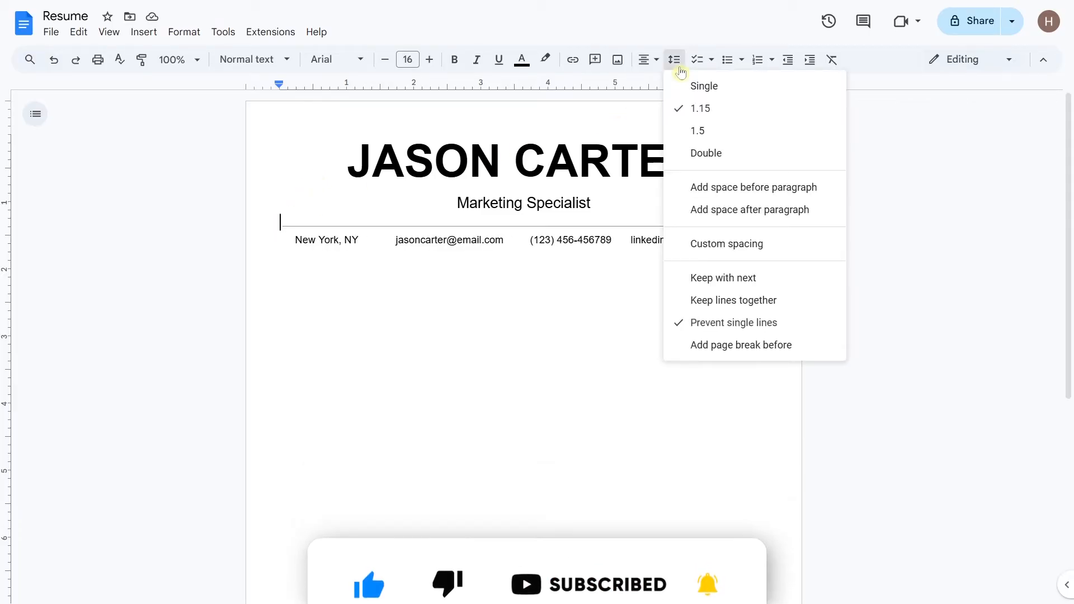
{"action": "left_click", "coordinate": [736, 131]}
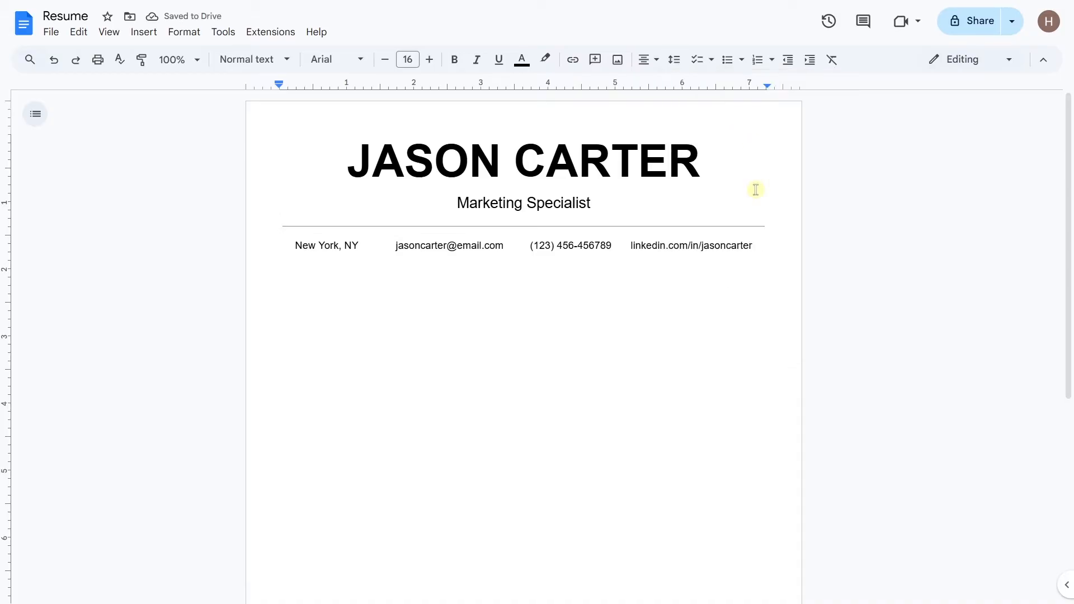
{"action": "left_click", "coordinate": [756, 246]}
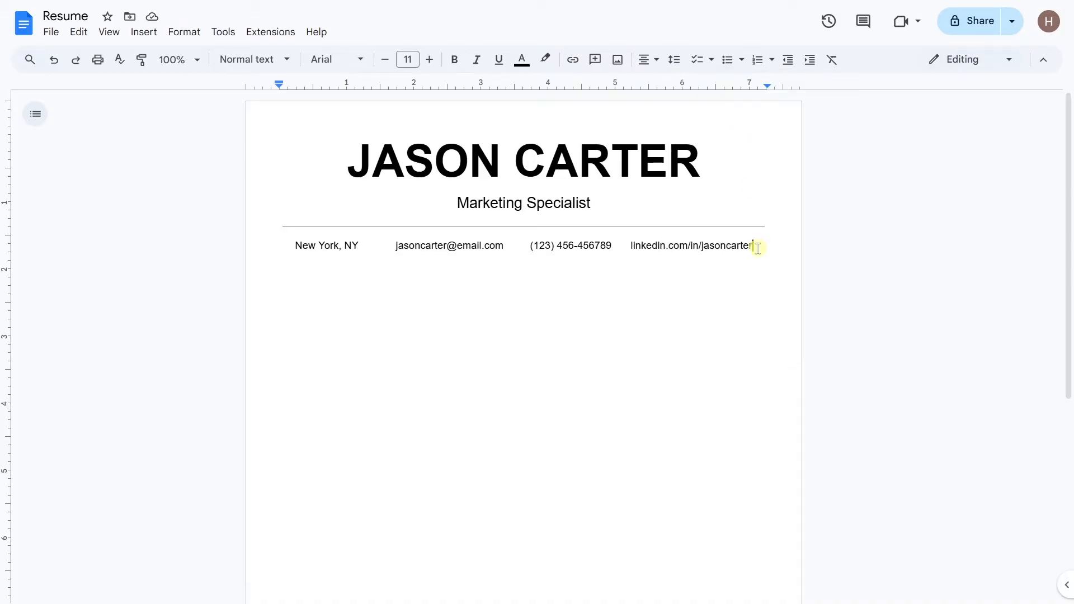
{"action": "left_click", "coordinate": [675, 61]}
{"action": "left_click", "coordinate": [743, 132]}
{"action": "left_click", "coordinate": [674, 60]}
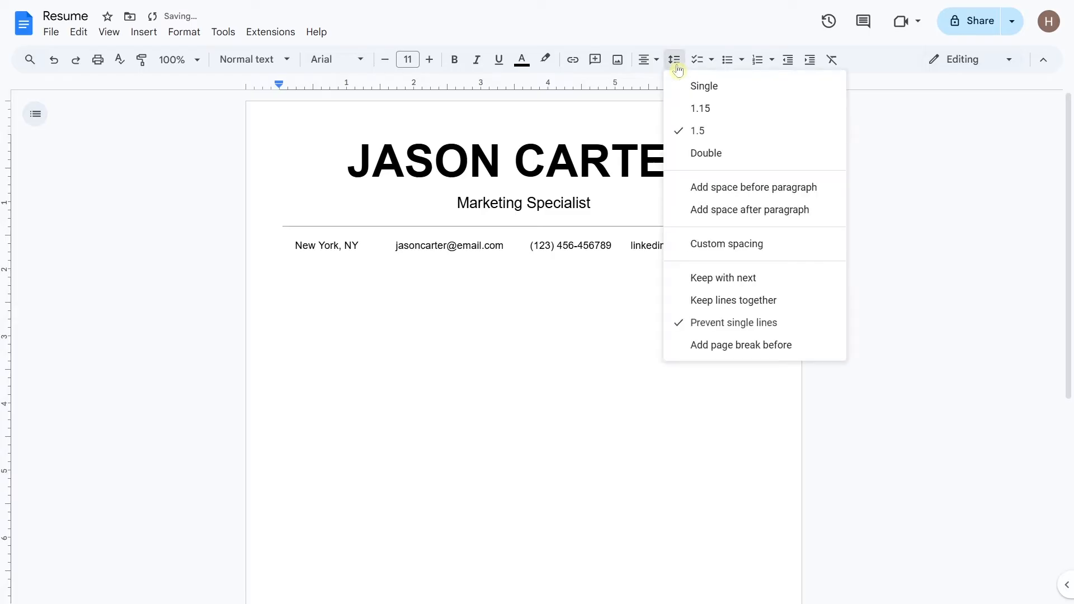
{"action": "left_click", "coordinate": [832, 218]}
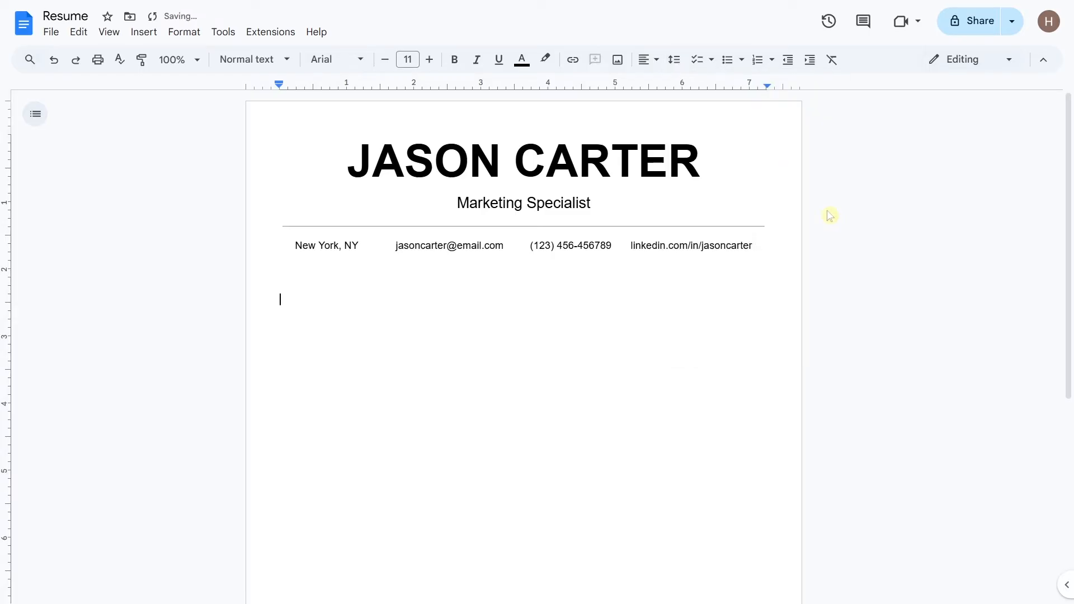
{"action": "left_click", "coordinate": [413, 60]}
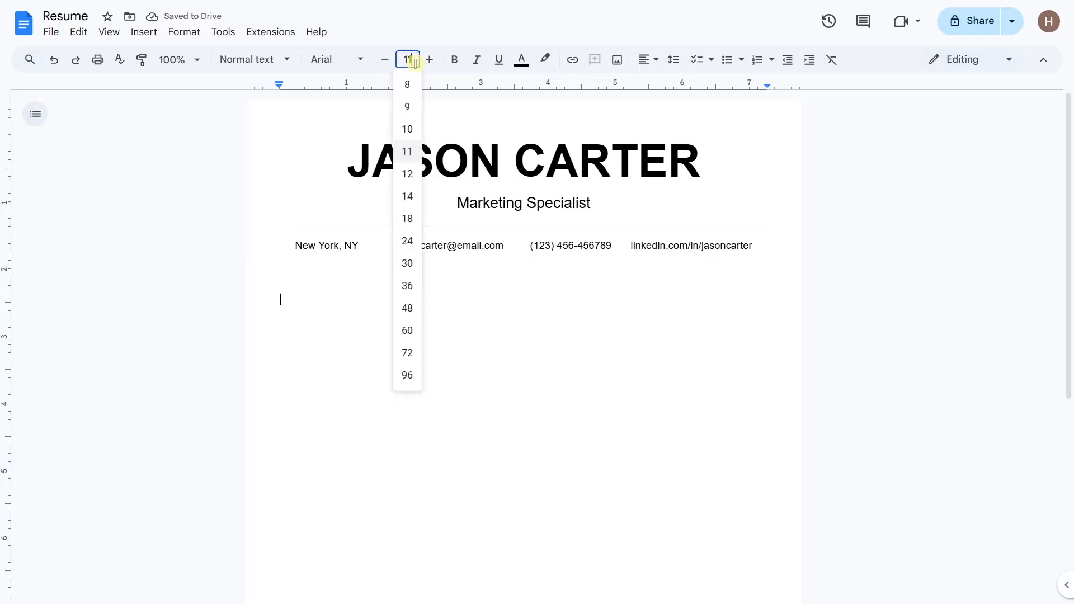
Step: Type a bold 16 pt 'PROFESSIONAL SUMMARY' heading
{"action": "key", "text": "Return"}
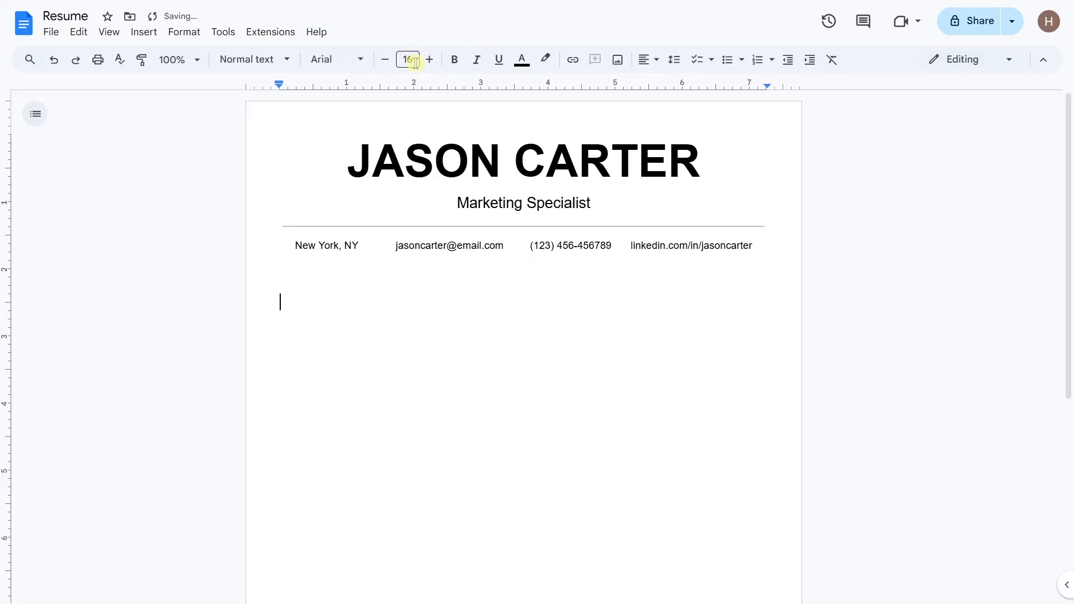
{"action": "left_click", "coordinate": [454, 60]}
{"action": "type", "text": "PROFE"}
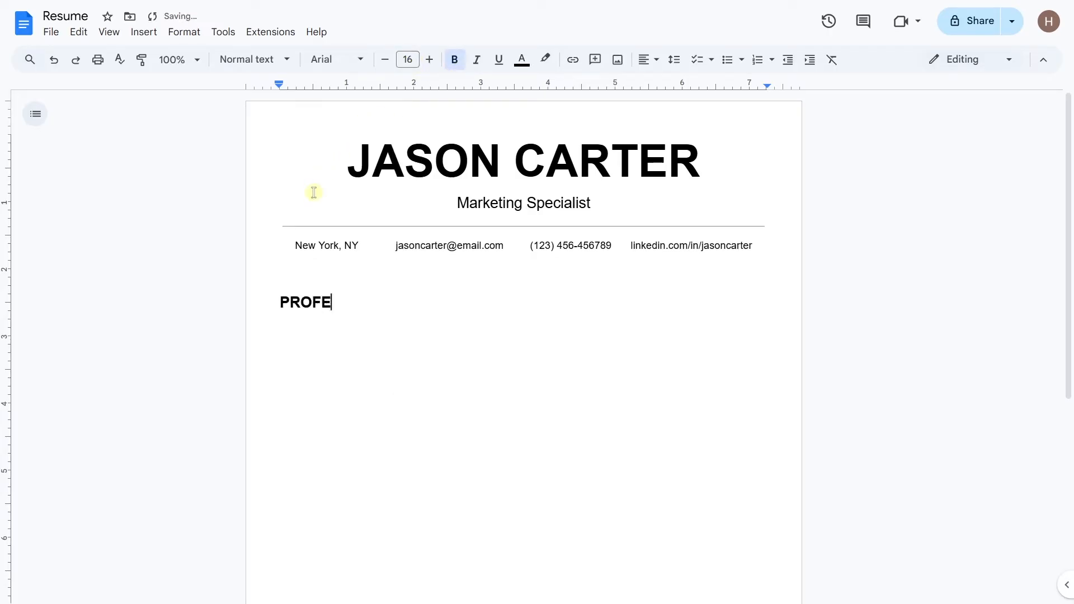
{"action": "type", "text": "SSIONAL SUMMARY"}
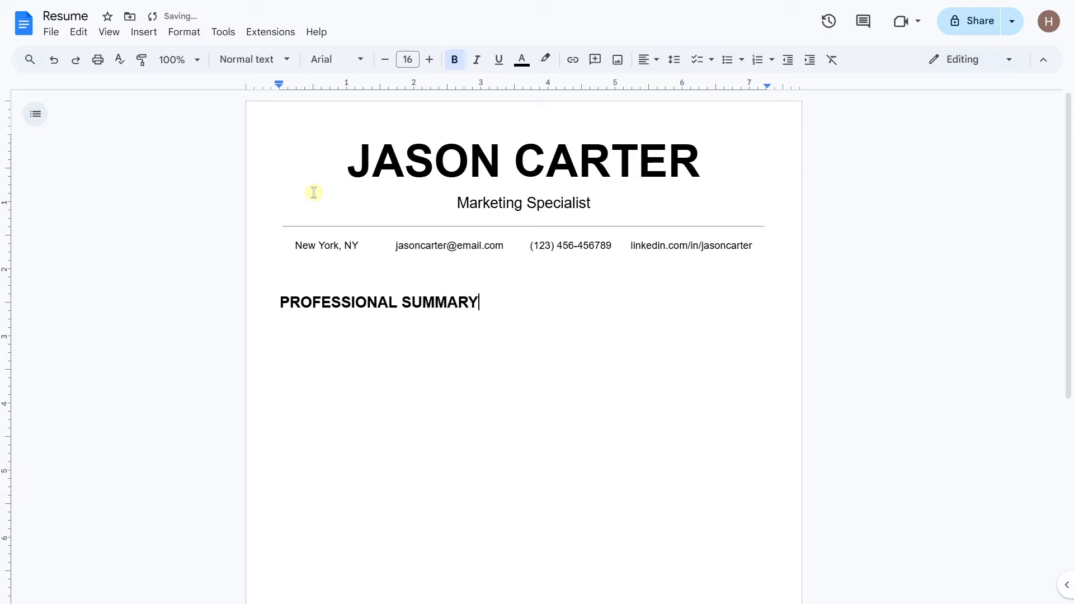
{"action": "key", "text": "Return"}
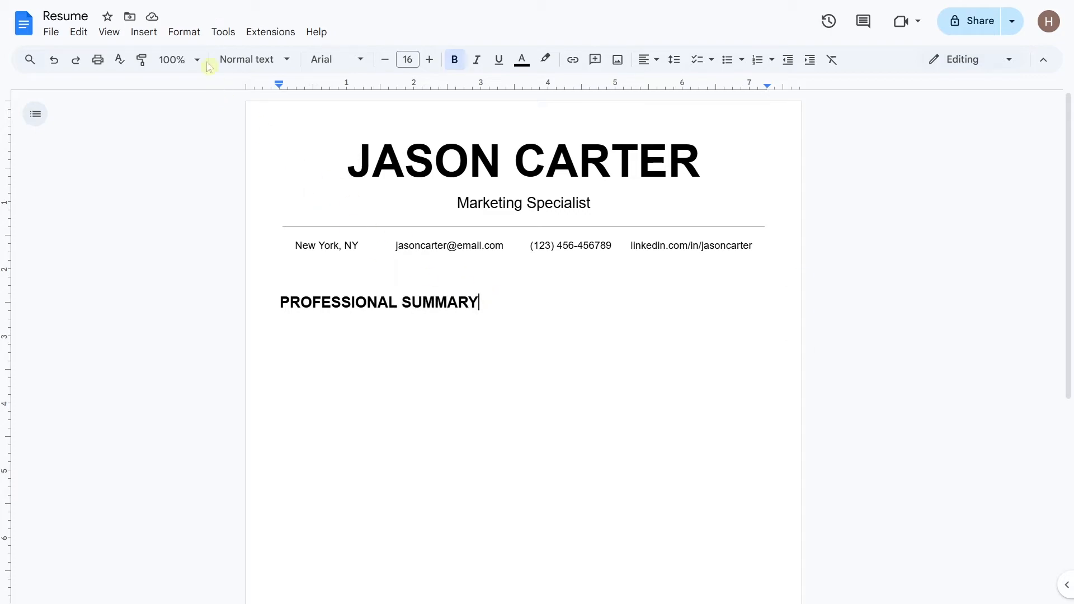
Step: Add a bottom border under the heading and set its line spacing to 1.15
{"action": "left_click", "coordinate": [193, 32]}
{"action": "mouse_move", "coordinate": [301, 84]}
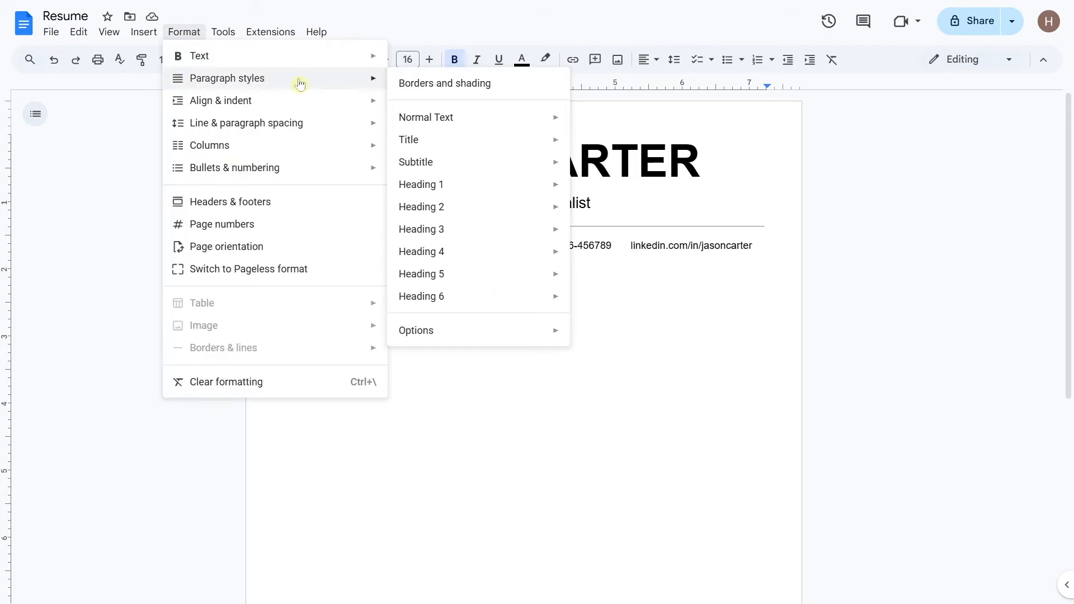
{"action": "left_click", "coordinate": [505, 92]}
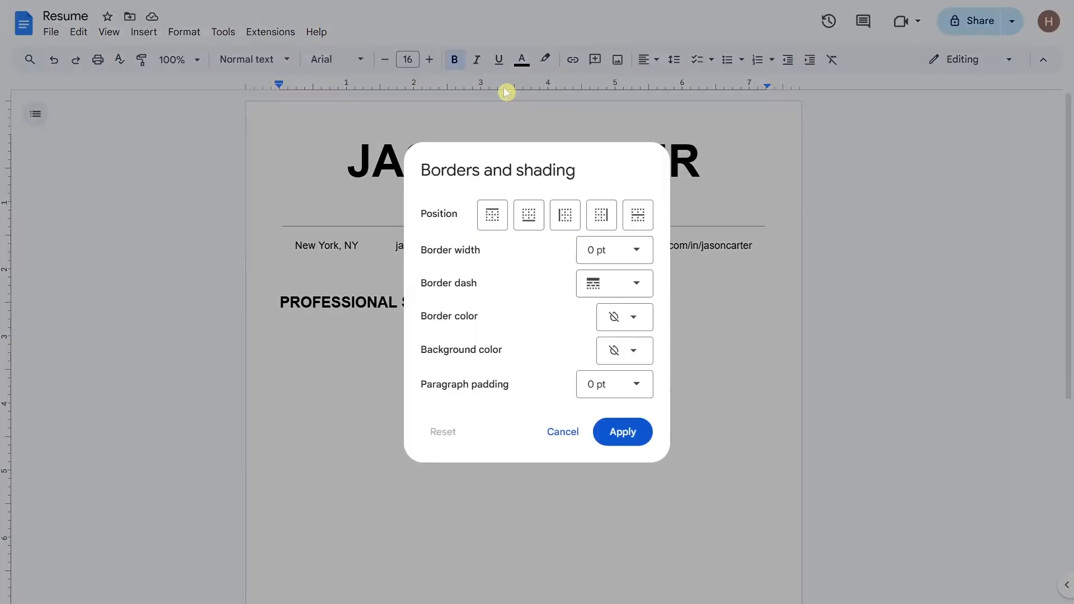
{"action": "left_click", "coordinate": [541, 218]}
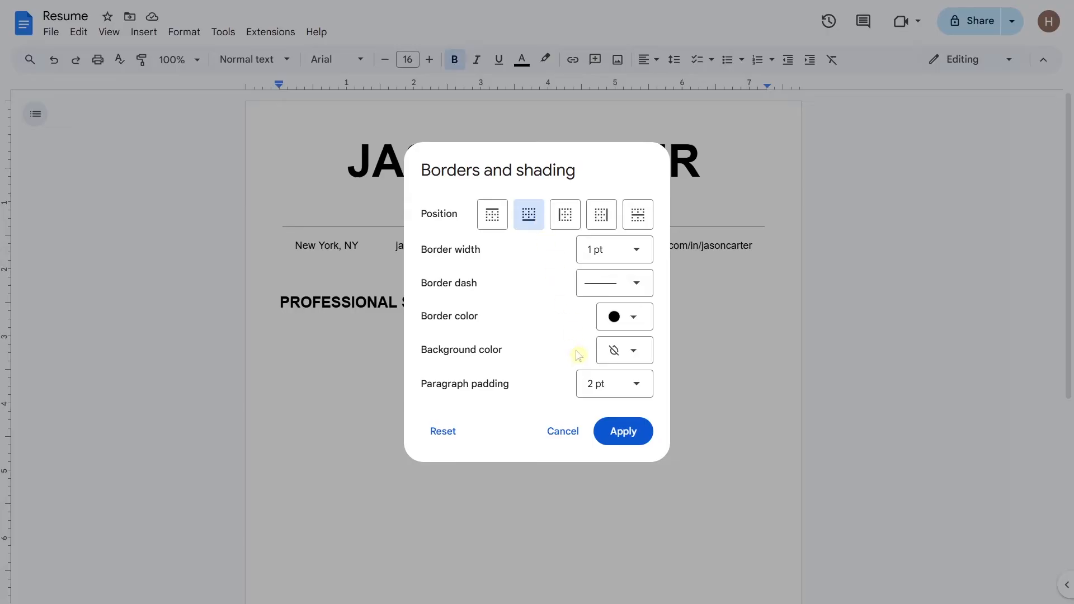
{"action": "left_click", "coordinate": [620, 447]}
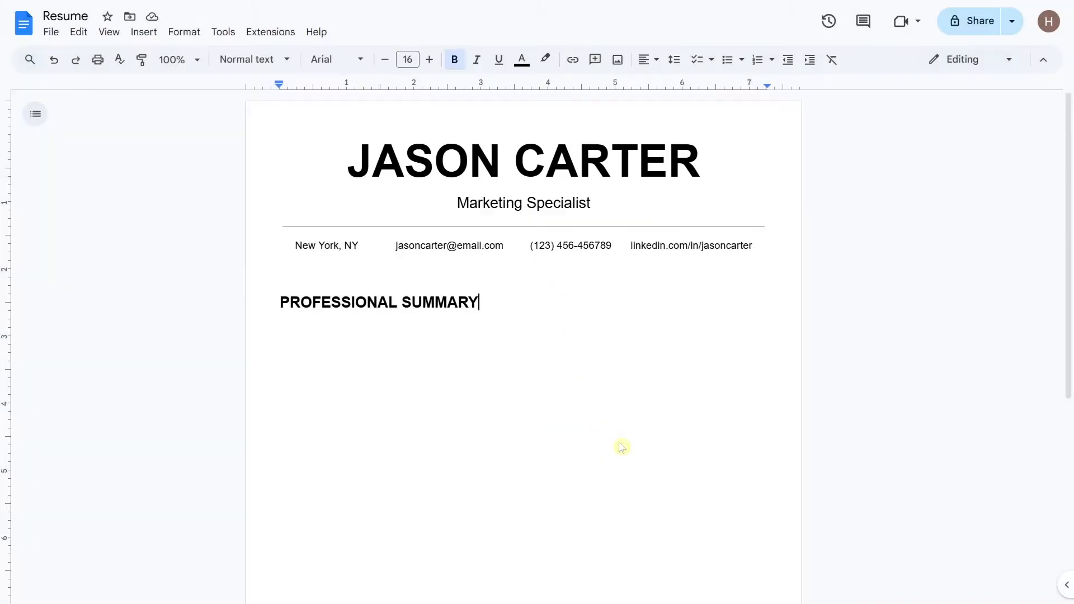
{"action": "left_click", "coordinate": [680, 68]}
{"action": "left_click", "coordinate": [746, 114]}
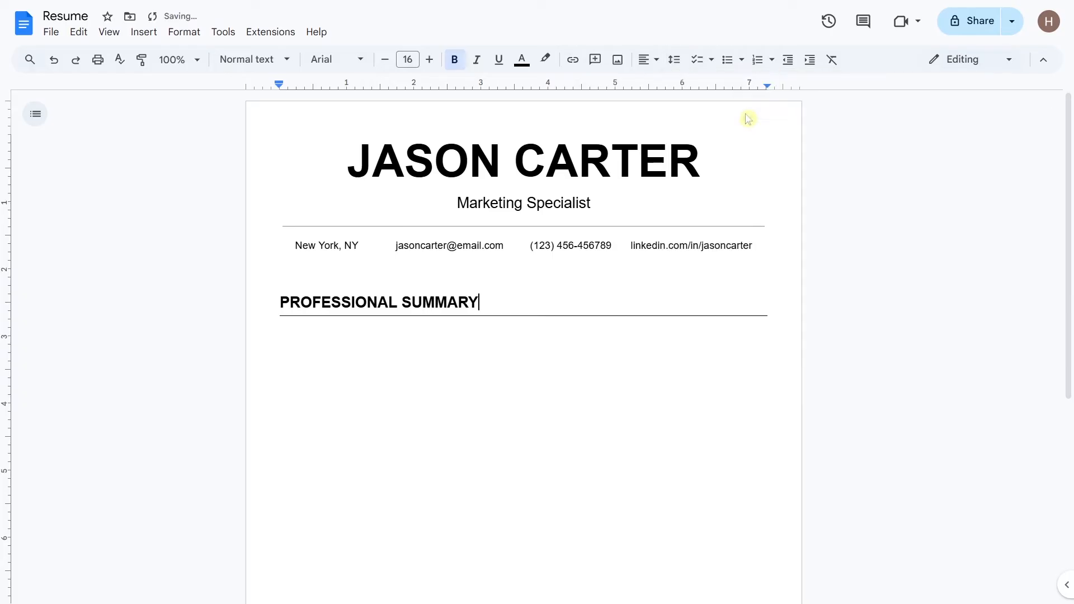
{"action": "left_click", "coordinate": [337, 341]}
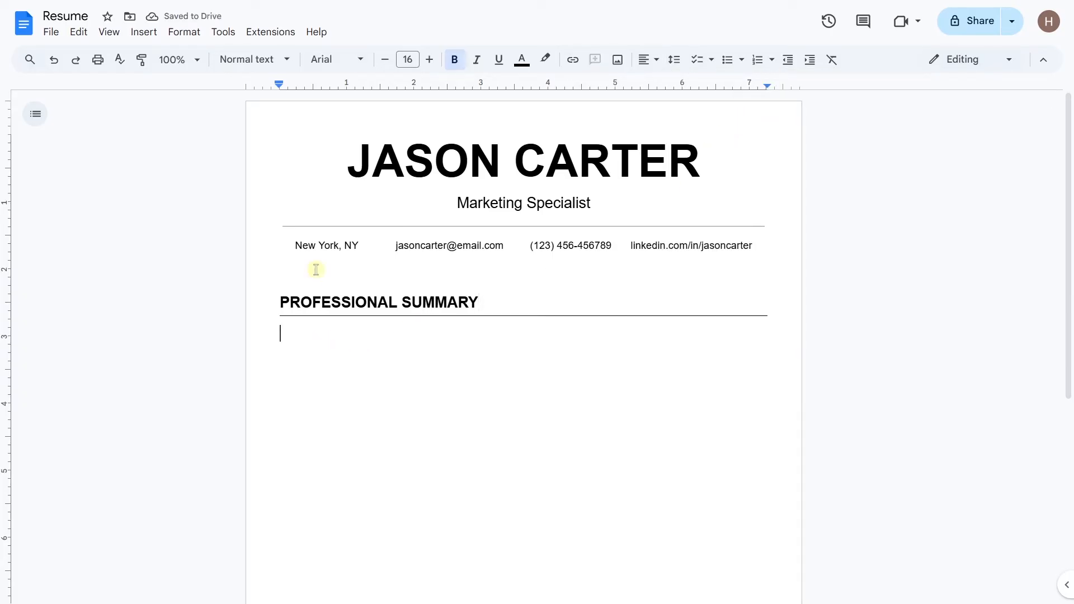
Step: Paste the summary text without formatting as 12 pt non-bold body text
{"action": "left_click", "coordinate": [386, 61]}
{"action": "left_click", "coordinate": [385, 60]}
{"action": "left_click", "coordinate": [385, 60]}
{"action": "left_click", "coordinate": [385, 60]}
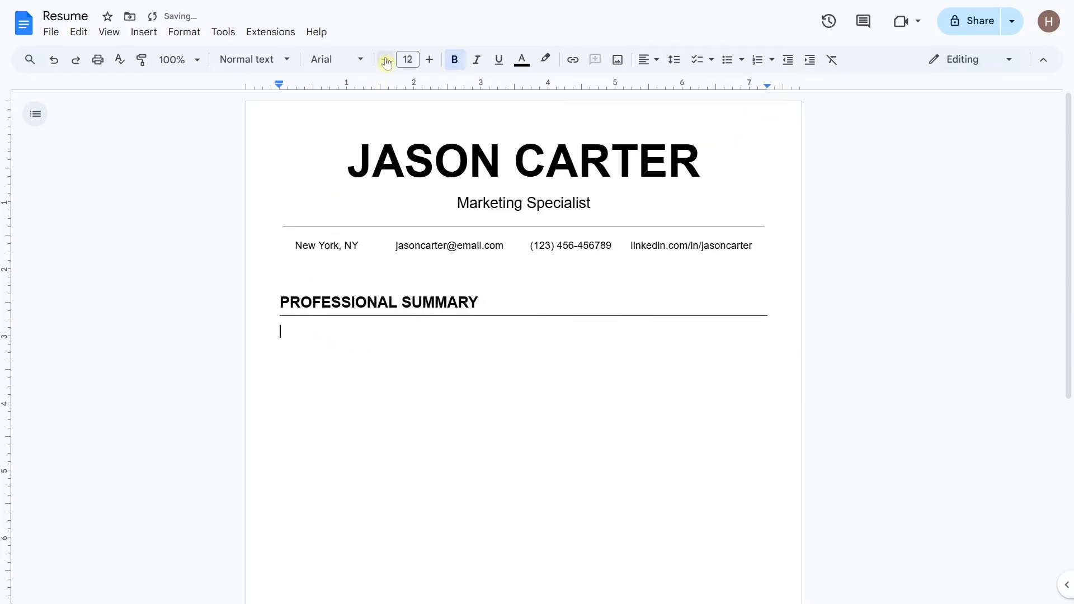
{"action": "left_click", "coordinate": [455, 61]}
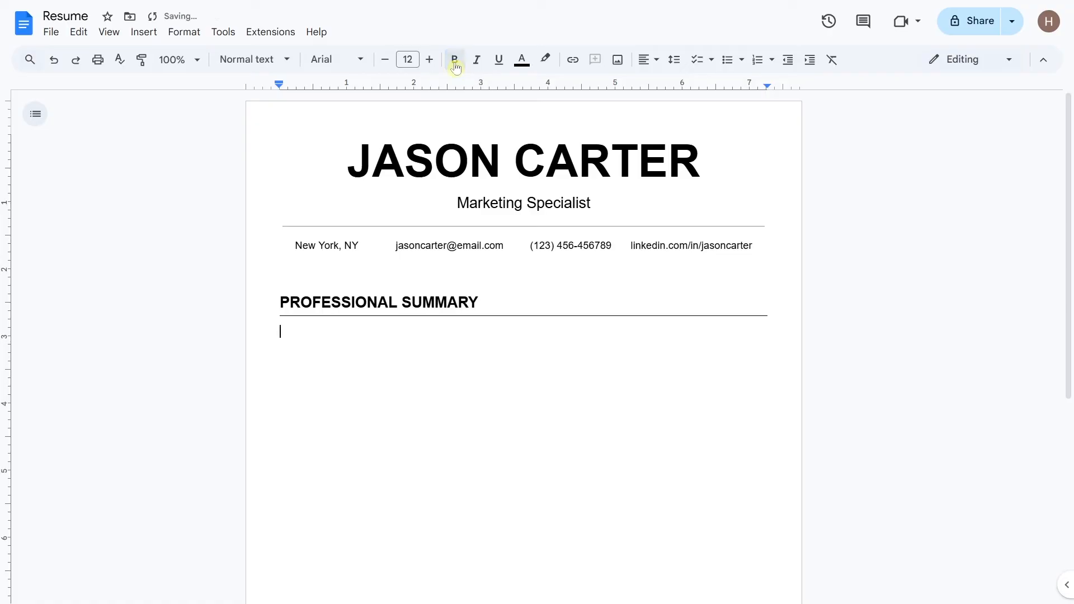
{"action": "right_click", "coordinate": [287, 333]}
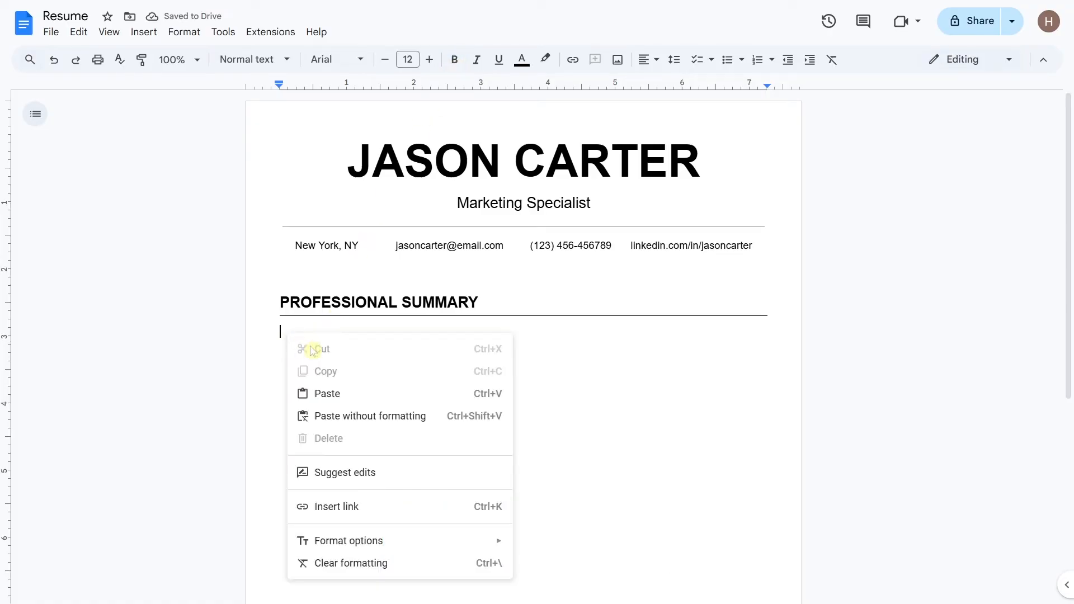
{"action": "left_click", "coordinate": [435, 421]}
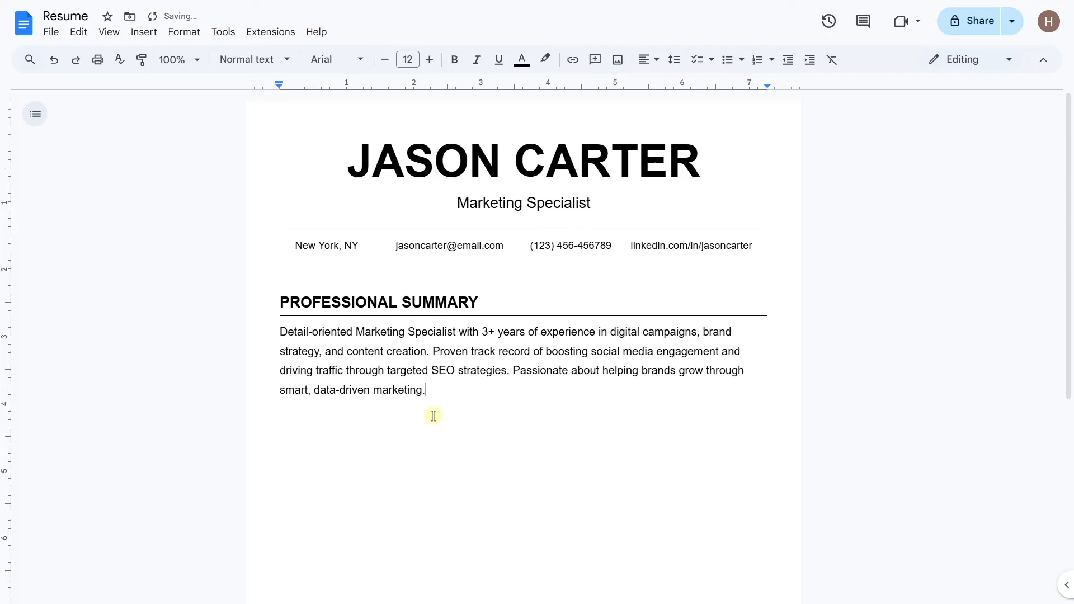
Step: Justify the summary paragraph and set its line spacing to 1.15
{"action": "left_click_drag", "start_coordinate": [428, 392], "coordinate": [281, 331]}
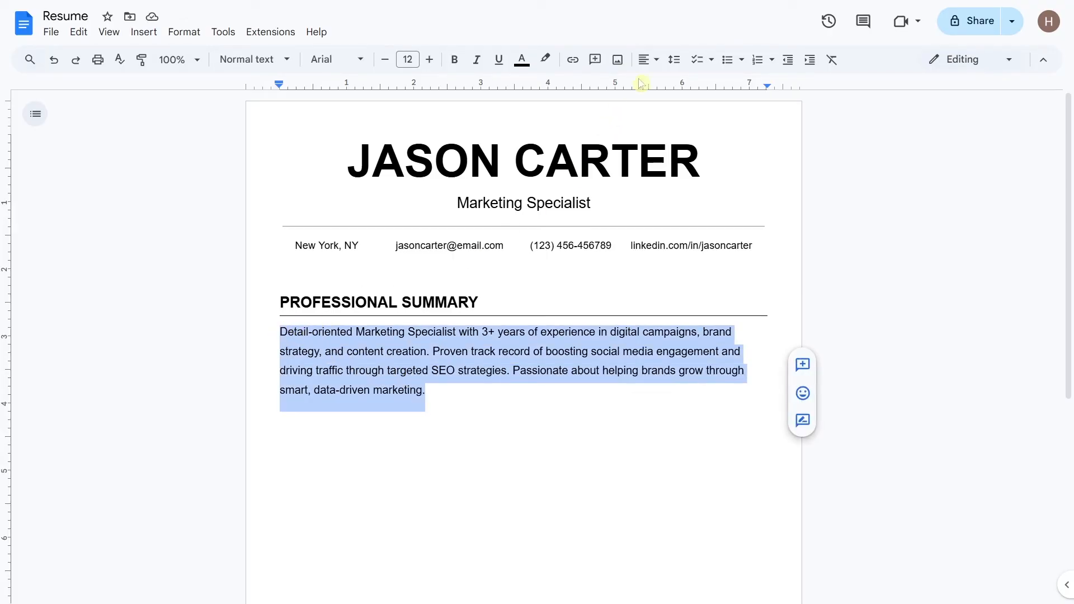
{"action": "left_click", "coordinate": [656, 60]}
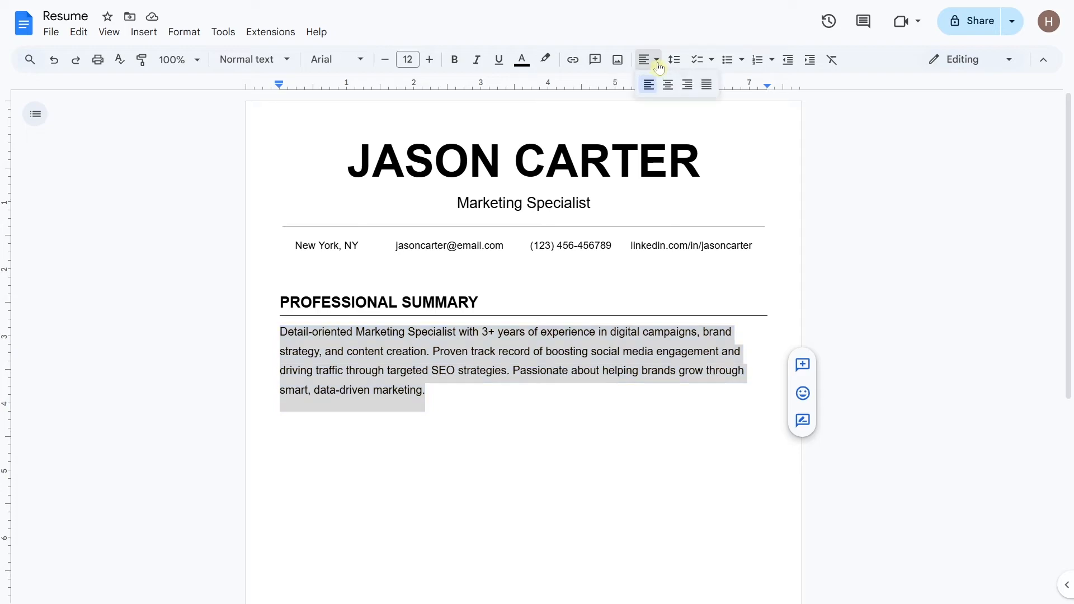
{"action": "left_click", "coordinate": [706, 84]}
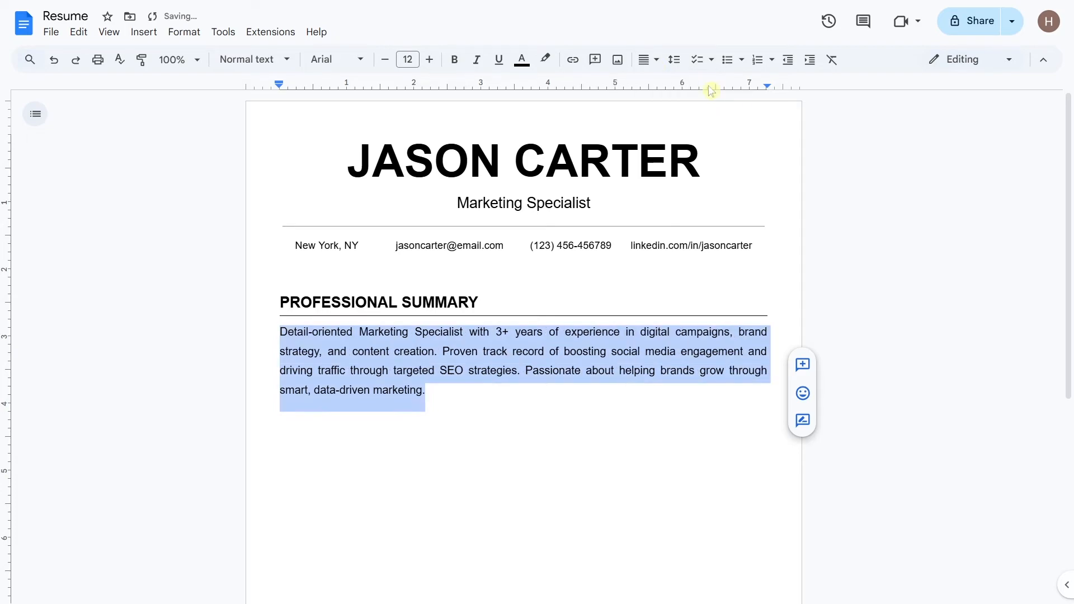
{"action": "left_click", "coordinate": [681, 69]}
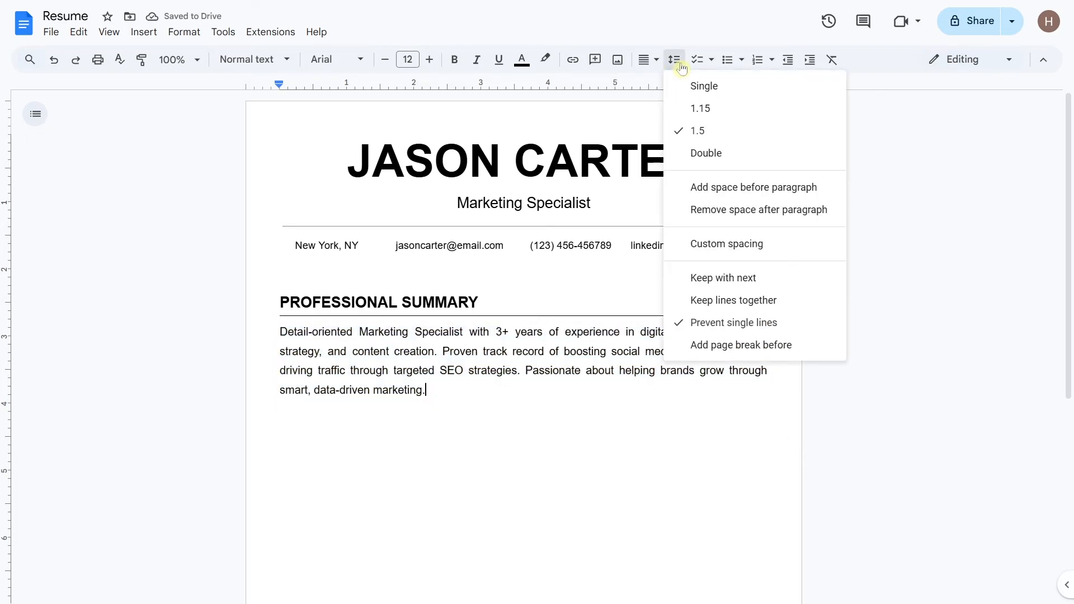
{"action": "left_click", "coordinate": [741, 106]}
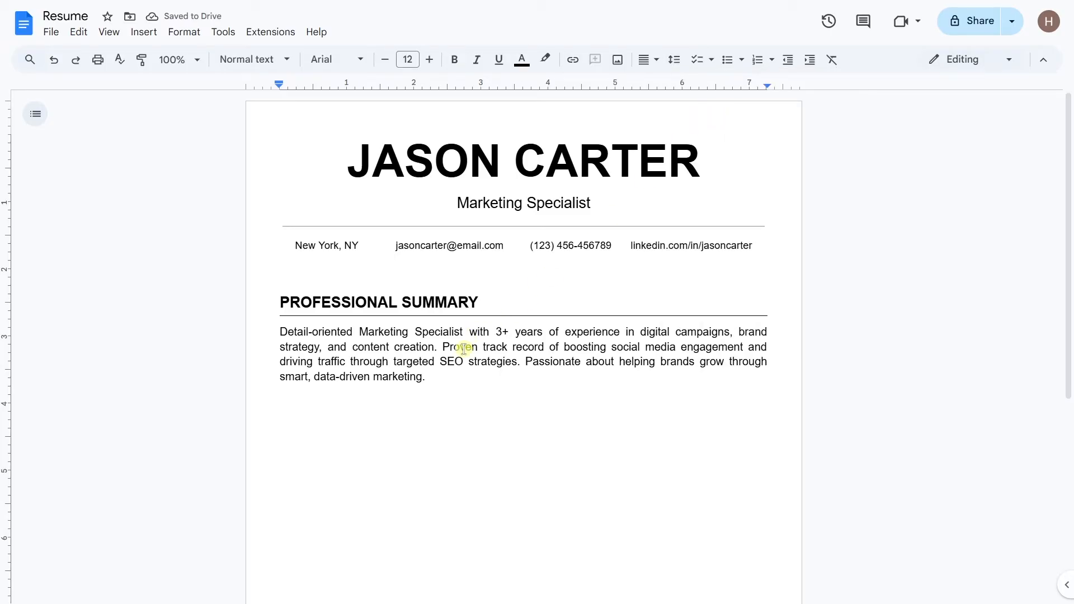
Step: Copy the summary heading and paragraph and paste a duplicate below
{"action": "left_click_drag", "start_coordinate": [437, 380], "coordinate": [284, 301]}
{"action": "key", "text": "ctrl+c"}
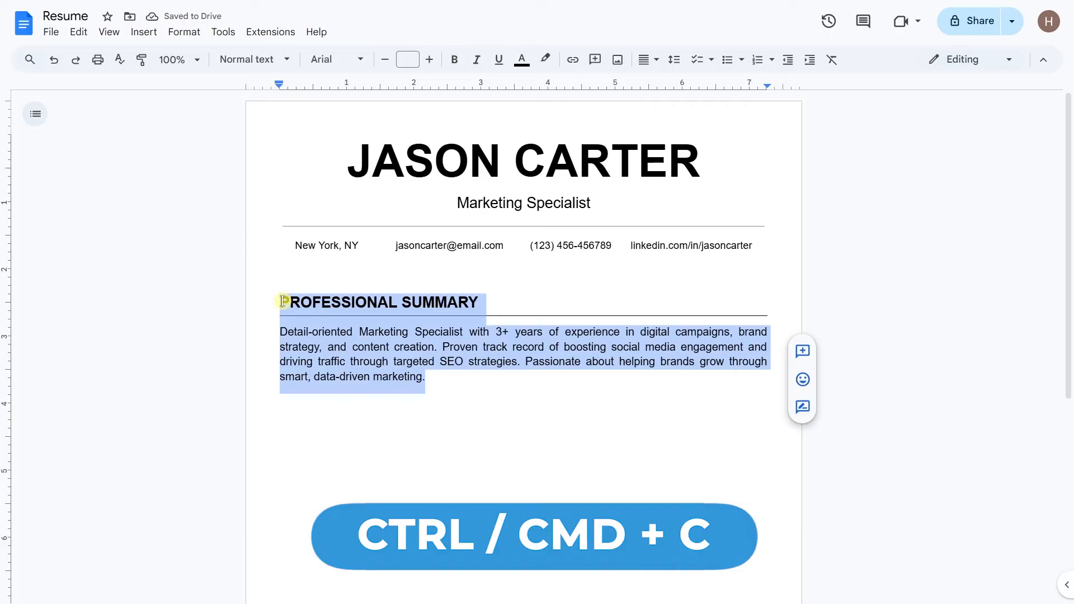
{"action": "left_click", "coordinate": [296, 432]}
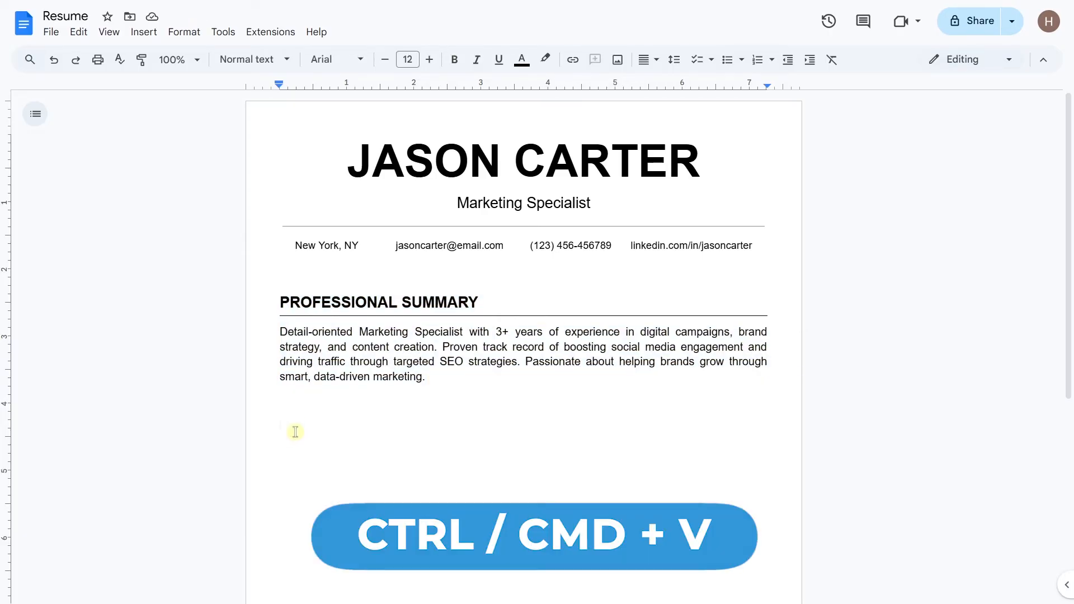
{"action": "key", "text": "ctrl+v"}
{"action": "scroll", "coordinate": [293, 432], "scroll_direction": "down", "scroll_amount": 3}
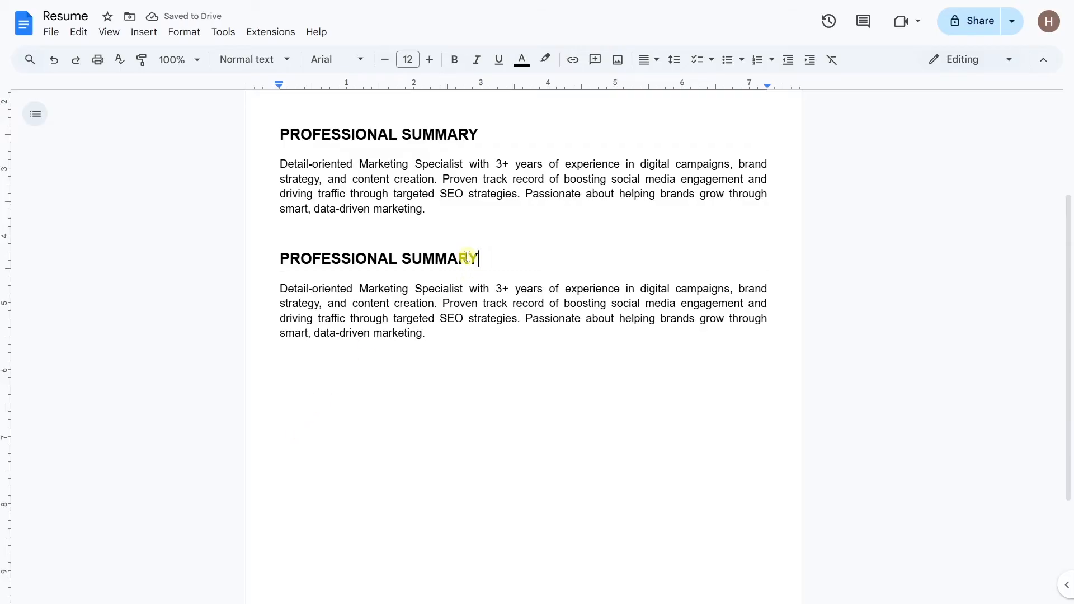
Step: Rename the copied heading to 'WORK EXPERIENCE' and delete the copied paragraph
{"action": "left_click_drag", "start_coordinate": [468, 258], "coordinate": [263, 257]}
{"action": "type", "text": "WORK EXPERIE"}
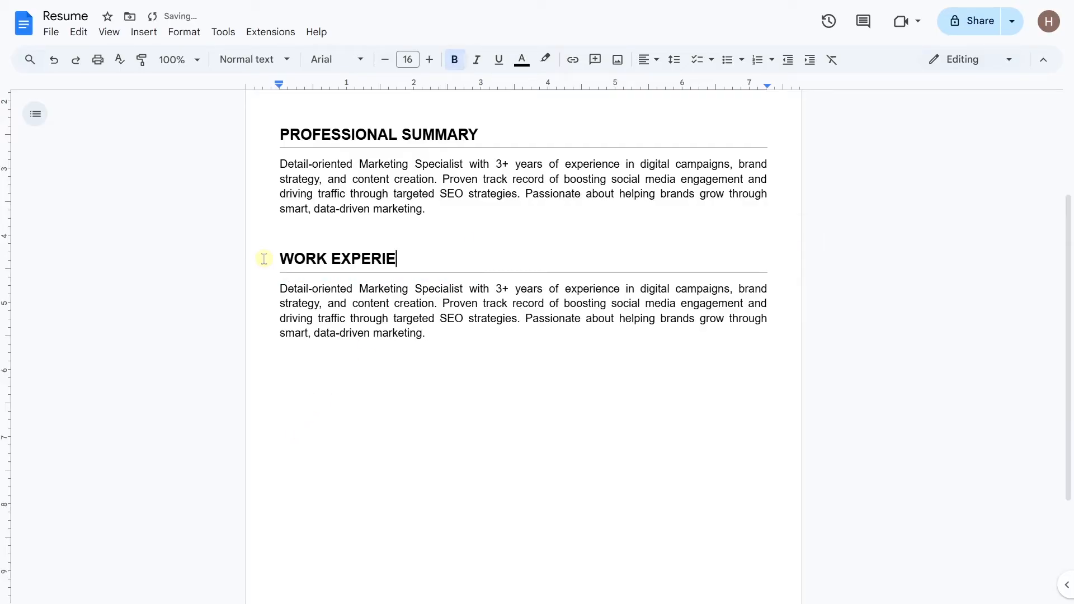
{"action": "type", "text": "NCE"}
{"action": "left_click_drag", "start_coordinate": [426, 331], "coordinate": [281, 289]}
{"action": "key", "text": "BackSpace"}
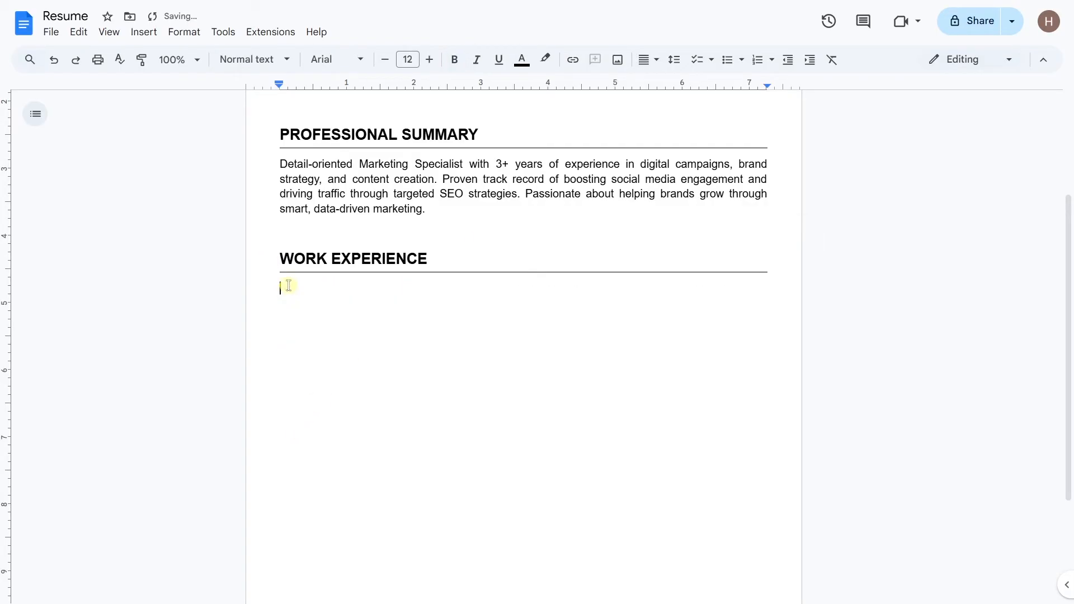
{"action": "left_click", "coordinate": [429, 60]}
Step: Type the bold 'Marketing Specialist' job title and the company, location and dates line
{"action": "left_click", "coordinate": [455, 59]}
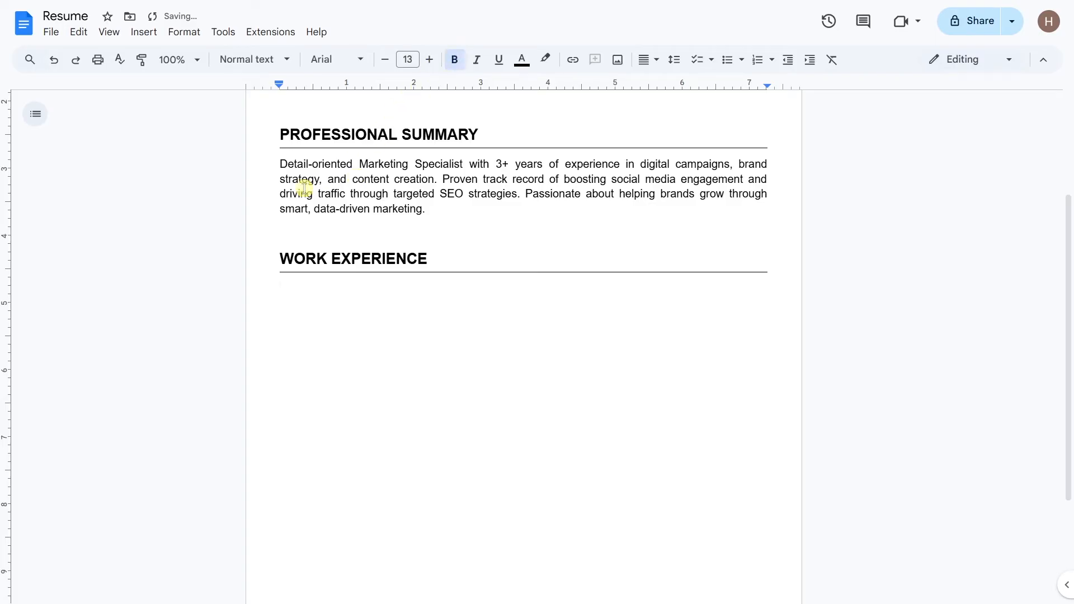
{"action": "type", "text": "Marketing Spec"}
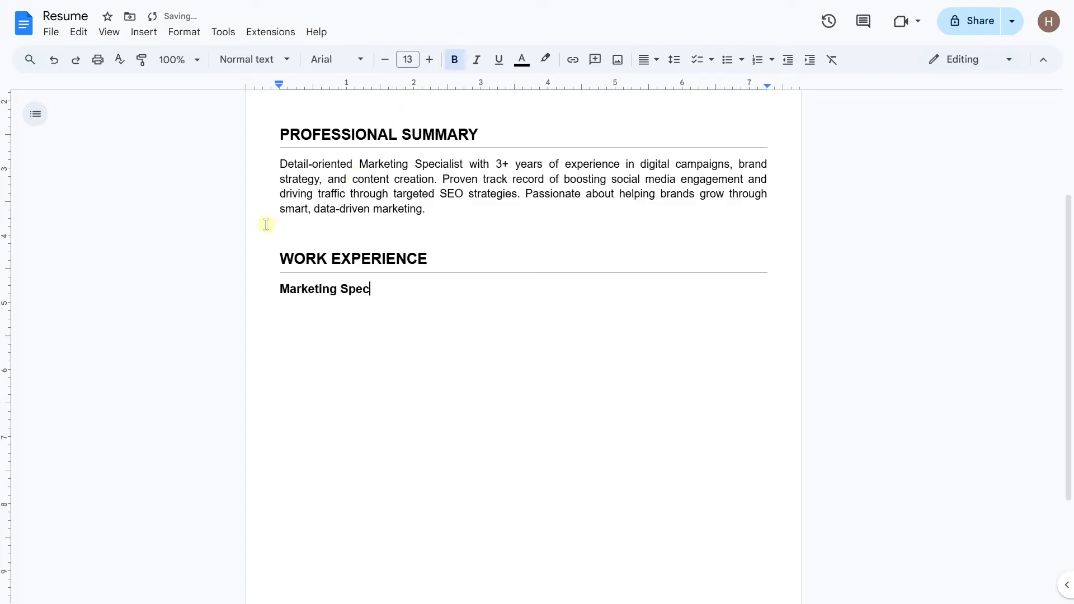
{"action": "type", "text": "ialist"}
{"action": "key", "text": "Return"}
{"action": "type", "text": "BrightWave Media, Ne"}
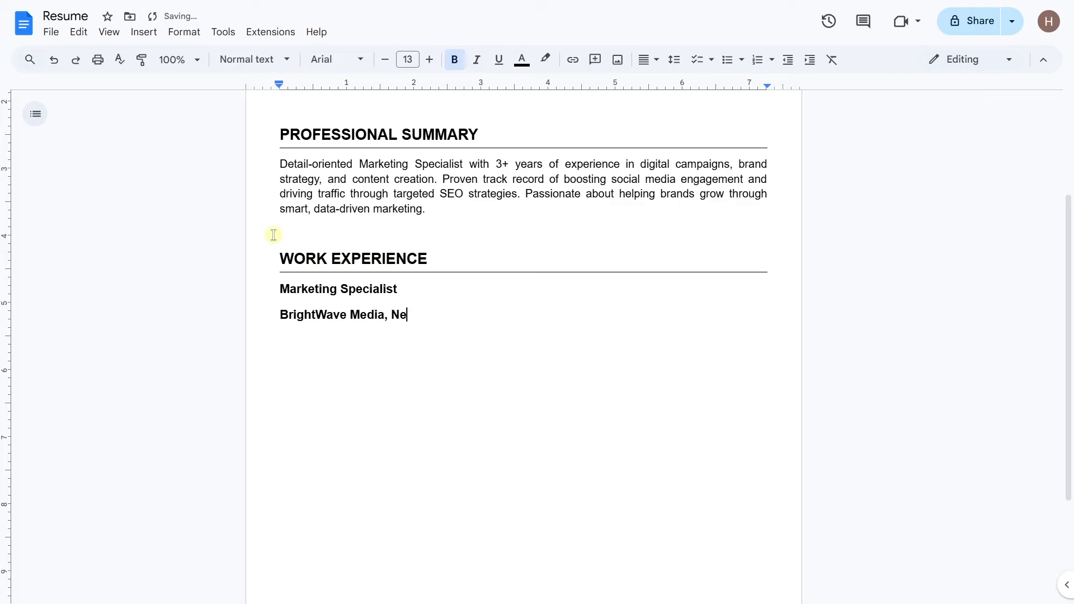
{"action": "type", "text": "2022 - Present"}
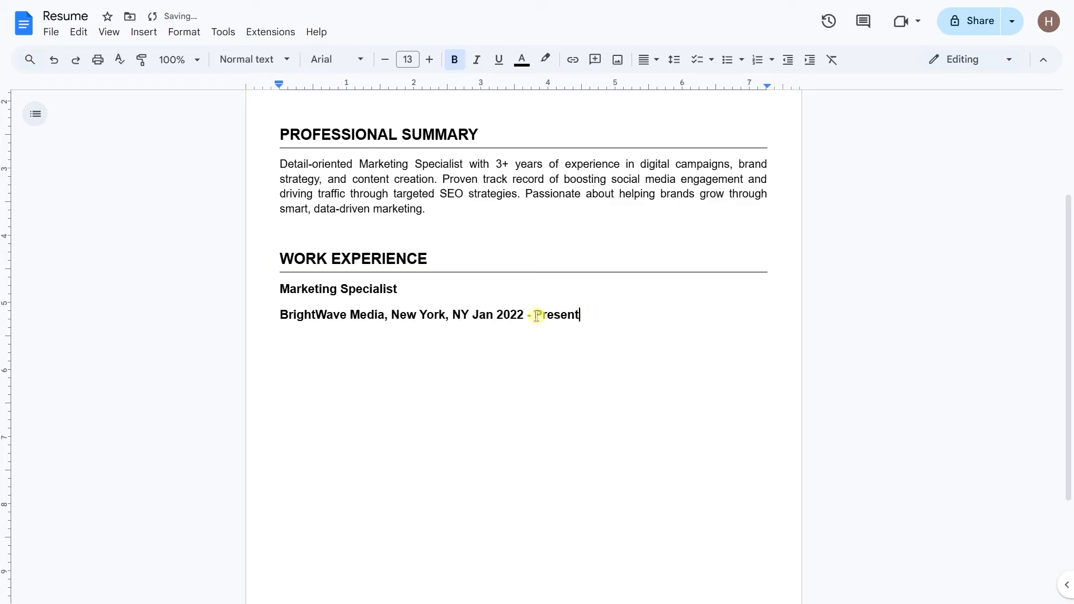
Step: Make the company line 11 pt, unbold the location and dates, and italicize 'Jan 2022 - Present'
{"action": "left_click_drag", "start_coordinate": [580, 314], "coordinate": [267, 318]}
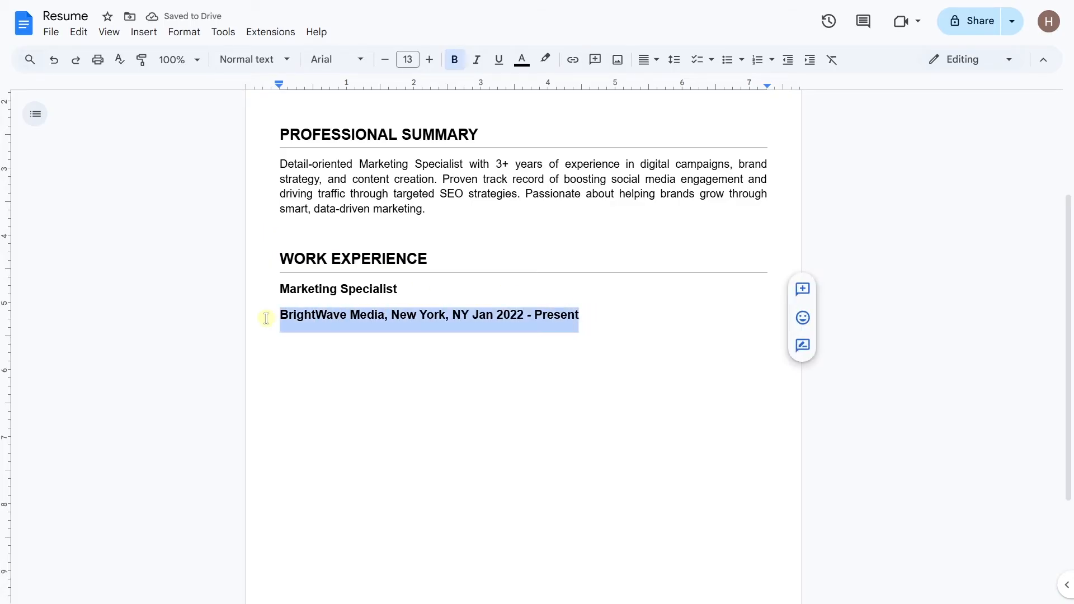
{"action": "left_click", "coordinate": [385, 60]}
{"action": "left_click", "coordinate": [385, 60]}
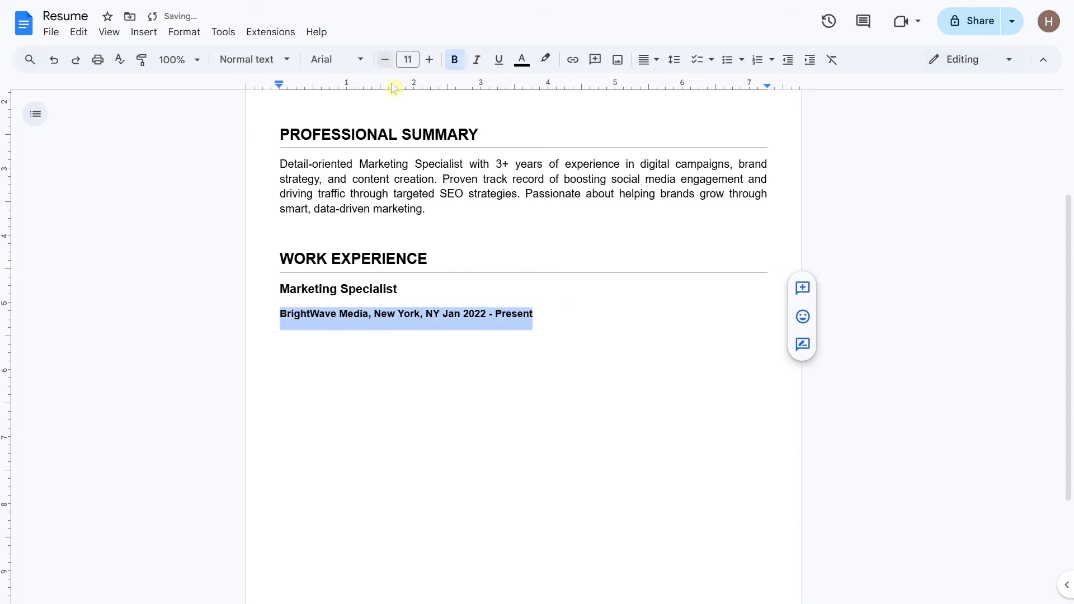
{"action": "left_click_drag", "start_coordinate": [528, 313], "coordinate": [374, 313]}
{"action": "left_click", "coordinate": [454, 60]}
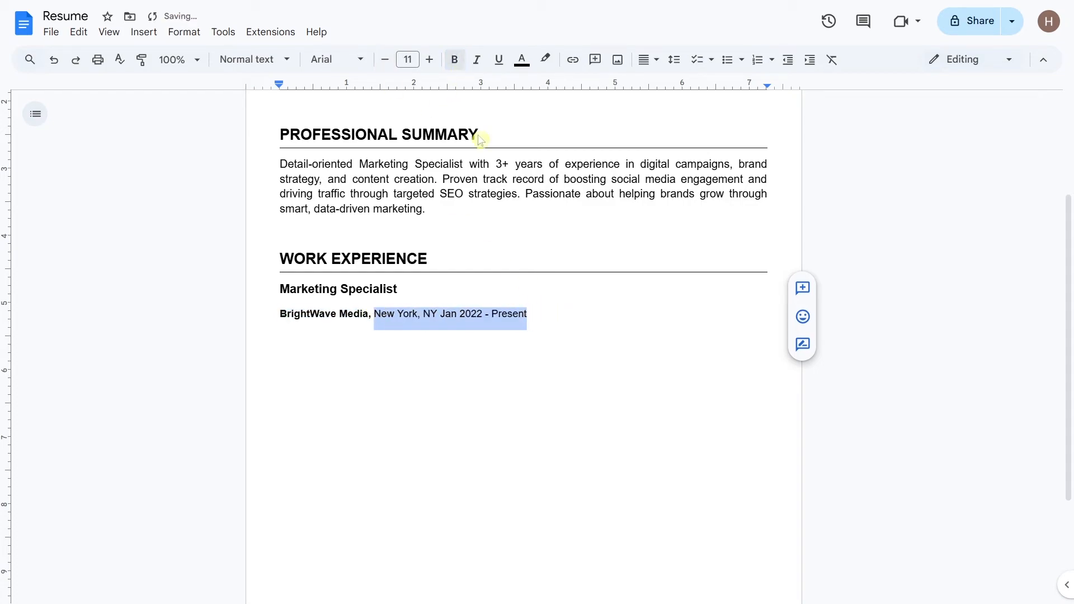
{"action": "left_click_drag", "start_coordinate": [527, 313], "coordinate": [440, 313]}
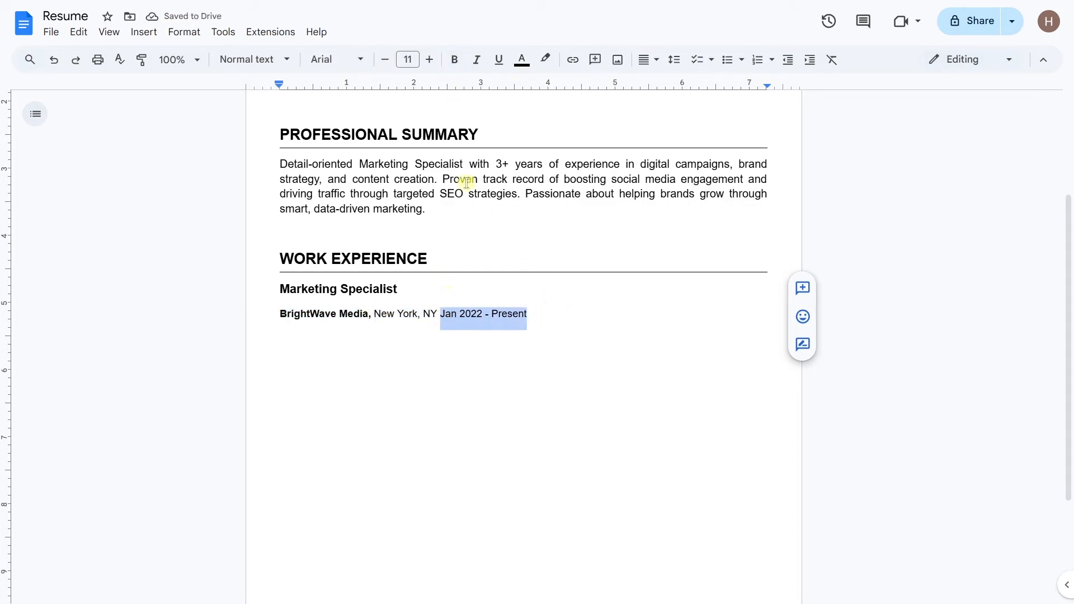
{"action": "left_click", "coordinate": [477, 66]}
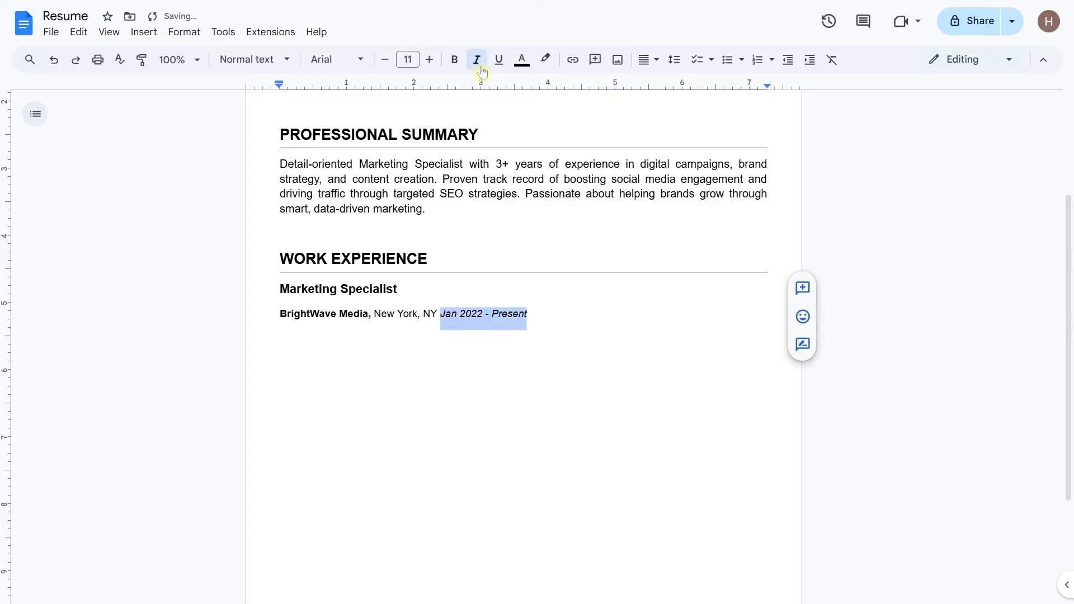
Step: Add a tab stop near 6 inches and tab the dates to the right edge
{"action": "right_click", "coordinate": [675, 89]}
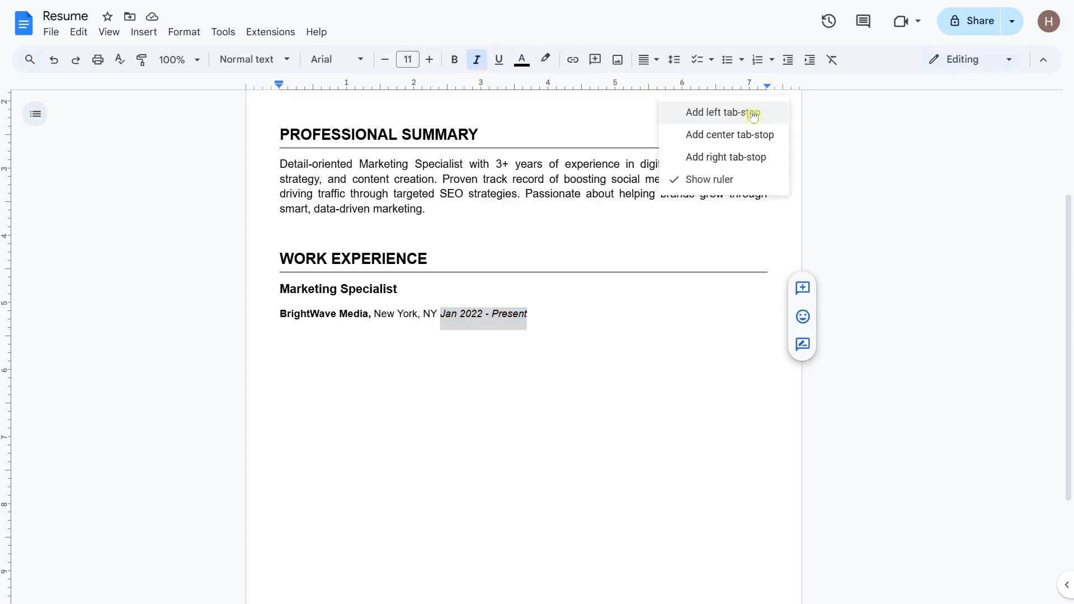
{"action": "left_click", "coordinate": [722, 113]}
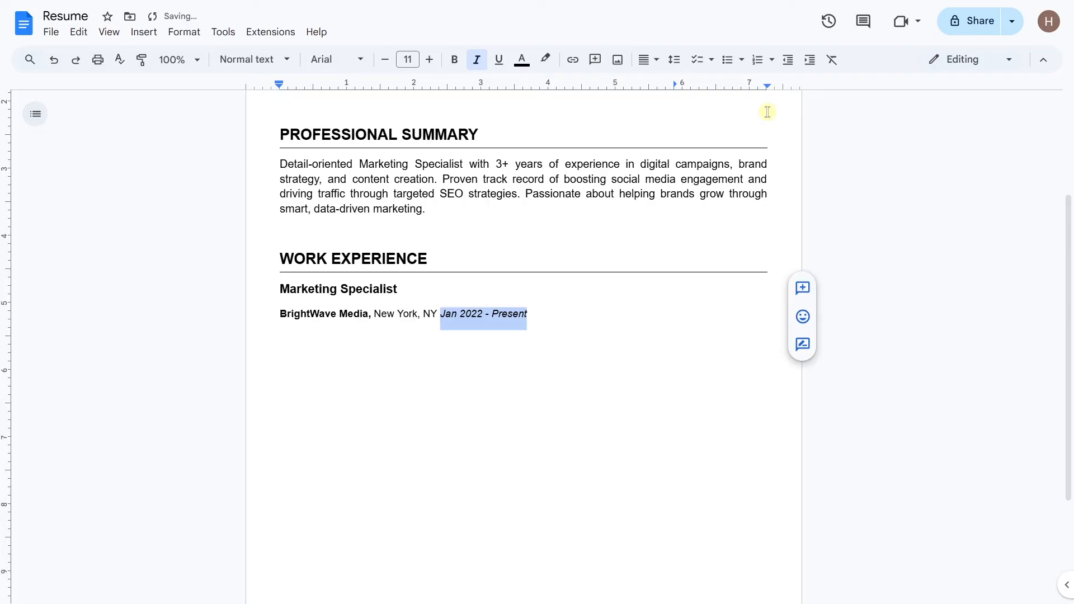
{"action": "left_click", "coordinate": [440, 314]}
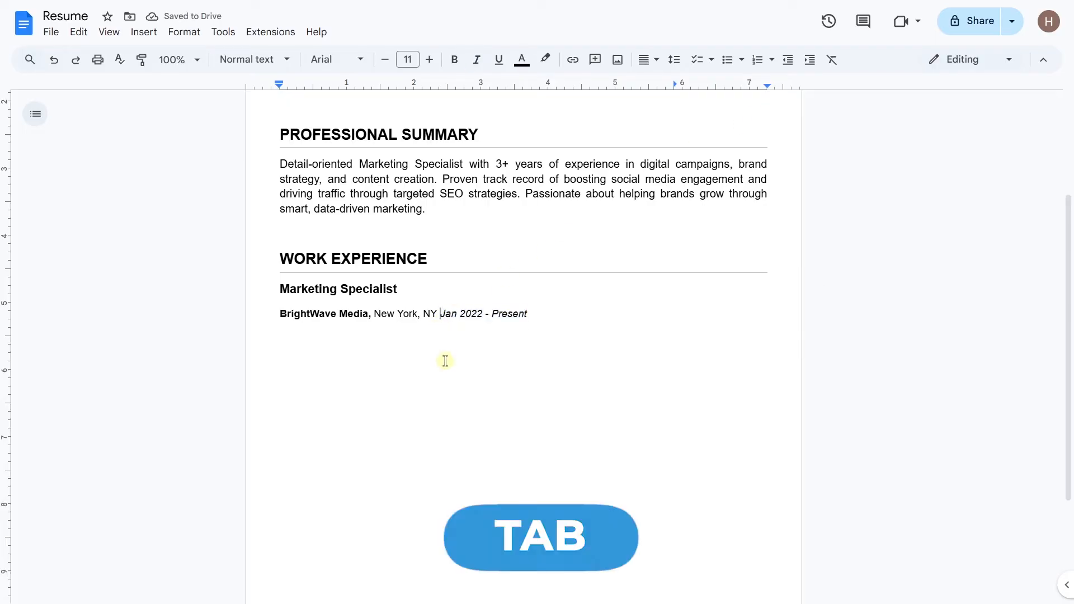
{"action": "key", "text": "Tab"}
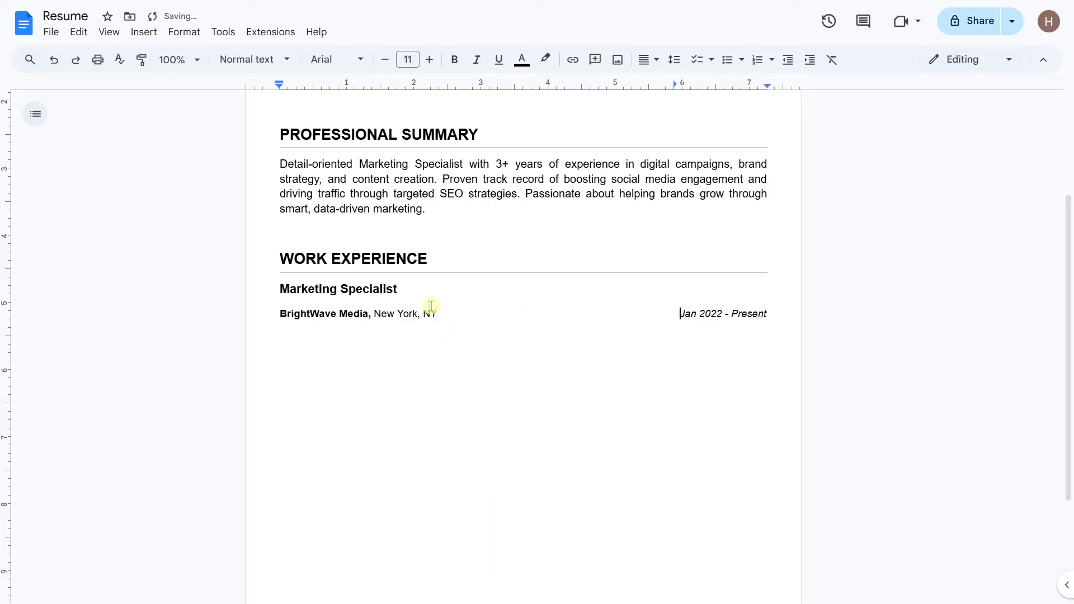
Step: Remove the space after the job paragraph and start a new line below the dates
{"action": "left_click", "coordinate": [675, 60]}
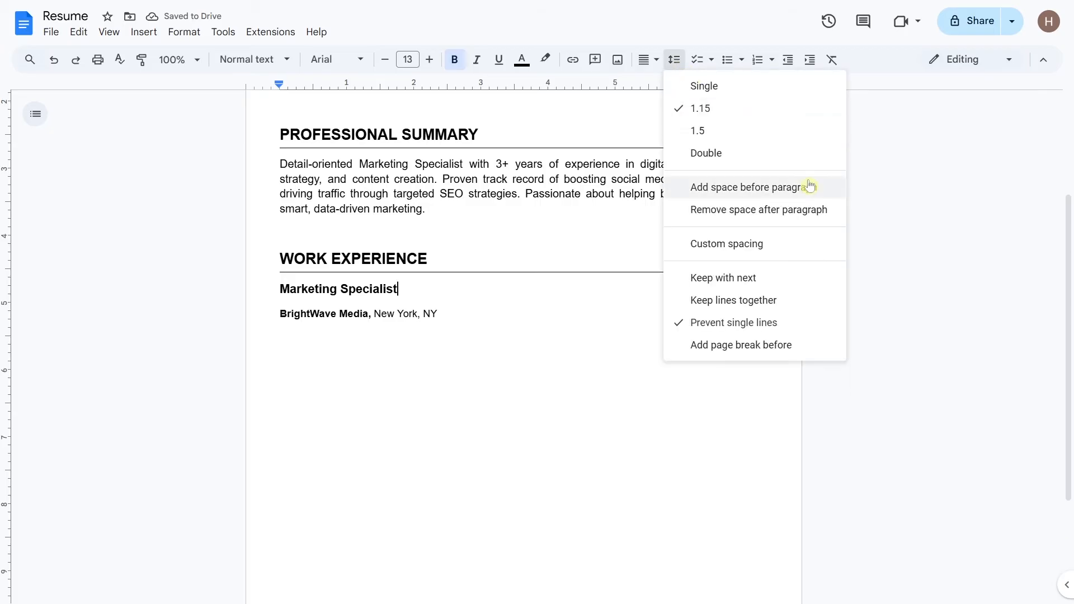
{"action": "left_click", "coordinate": [840, 218]}
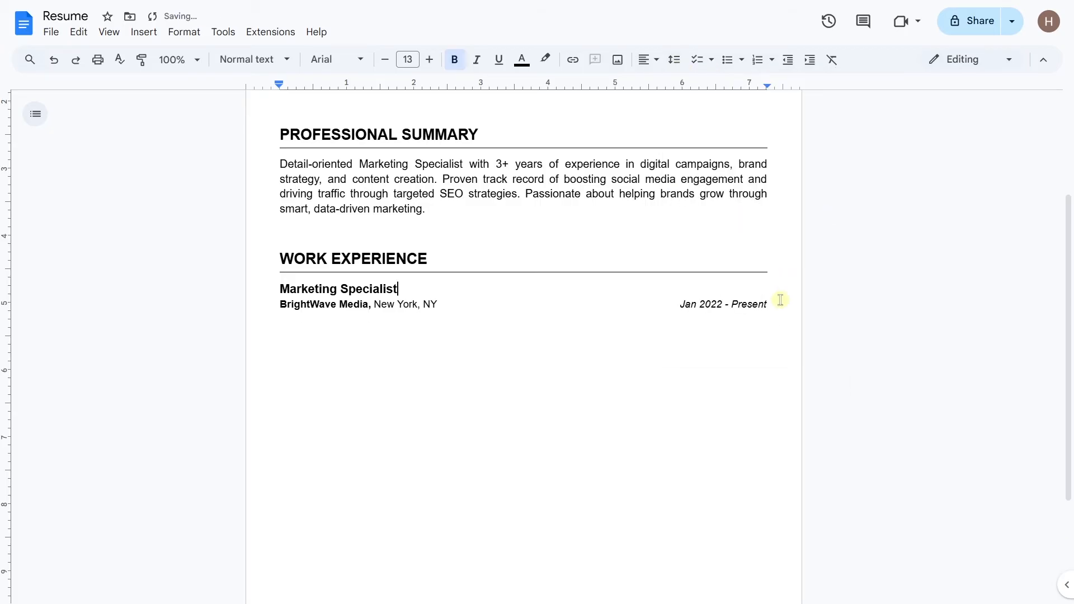
{"action": "left_click", "coordinate": [766, 305]}
{"action": "key", "text": "Return"}
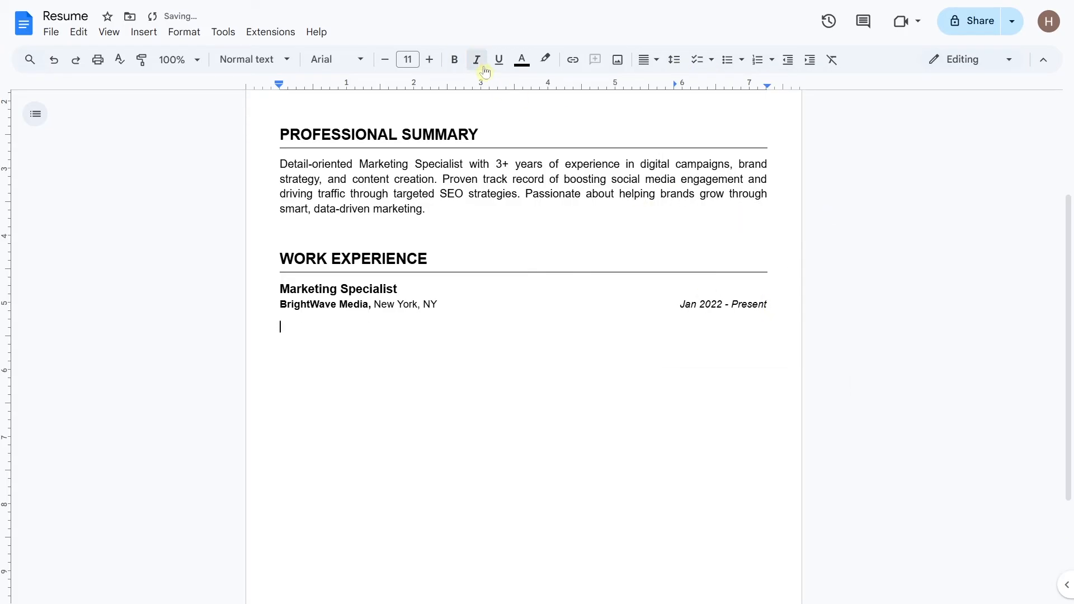
Step: Paste the three achievement lines in non-italic text and format them as a bulleted list
{"action": "left_click", "coordinate": [478, 61]}
{"action": "type", "text": "Developed and executed email campaigns that increased open rates by 25% Led SEO strategy that improved blog traffic by 40% within 6 months Collaborated with the design on social media content that grew Instagram followers by 10K"}
{"action": "left_click_drag", "start_coordinate": [692, 374], "coordinate": [270, 324]}
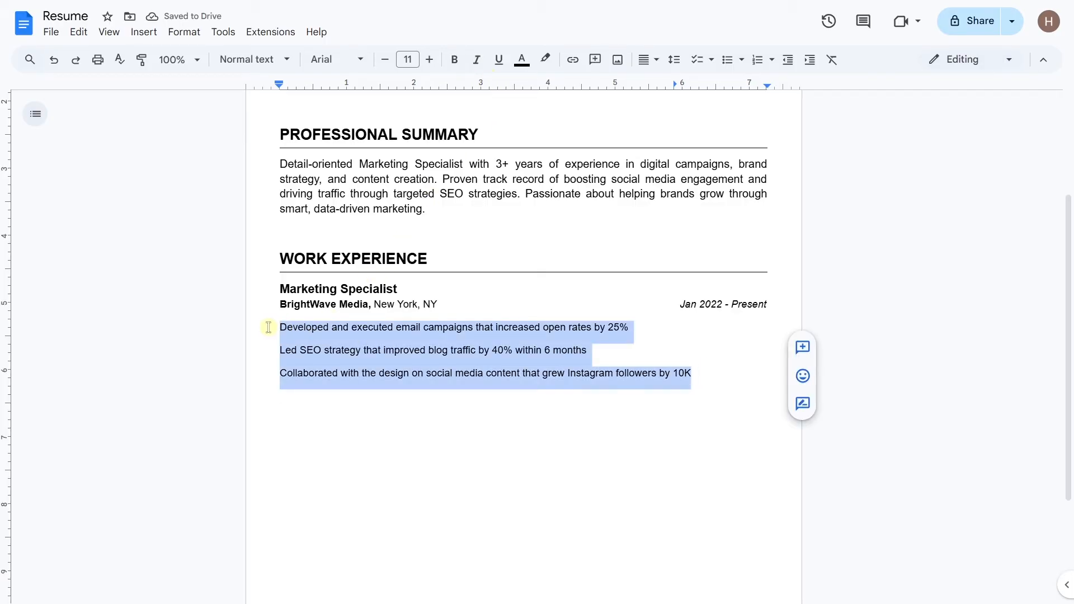
{"action": "left_click", "coordinate": [728, 68]}
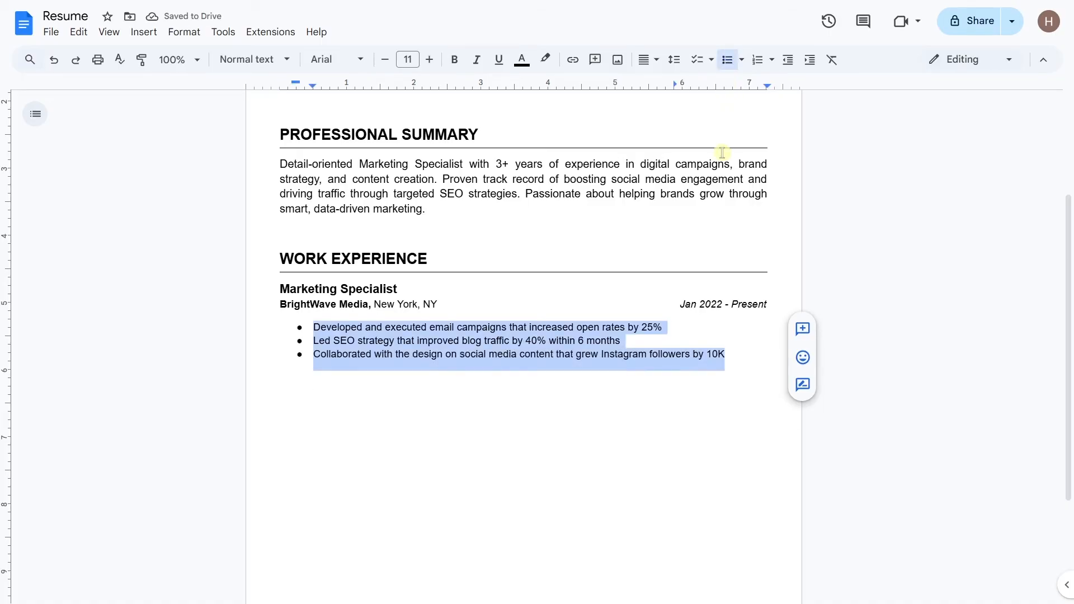
{"action": "left_click", "coordinate": [732, 353]}
{"action": "key", "text": "Return"}
{"action": "key", "text": "BackSpace"}
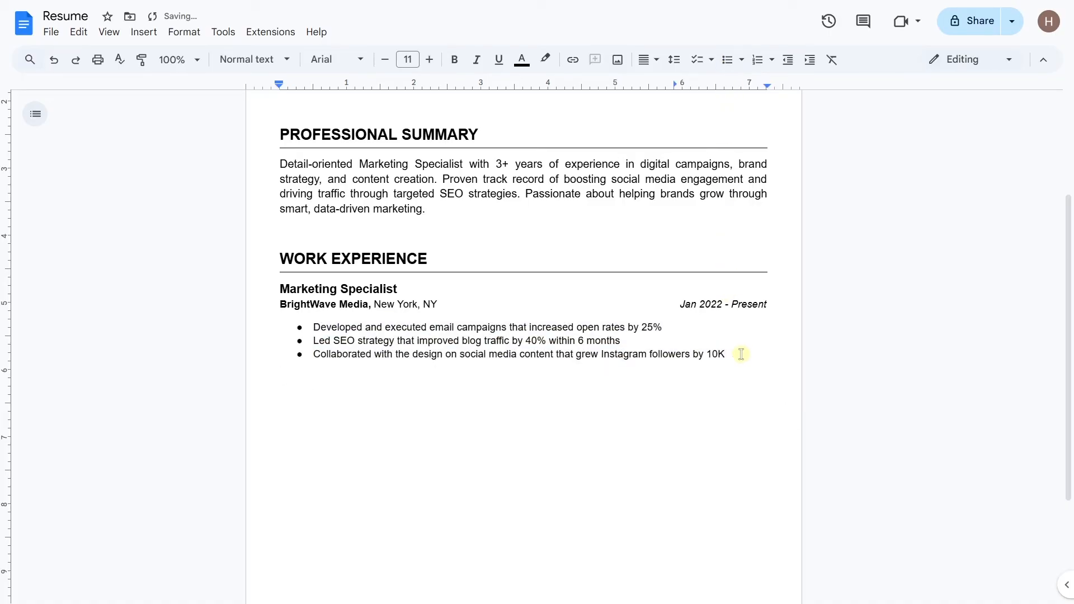
{"action": "key", "text": "BackSpace"}
Step: Copy the whole Marketing Specialist job block and paste a duplicate below it
{"action": "left_click_drag", "start_coordinate": [727, 358], "coordinate": [281, 289]}
{"action": "key", "text": "ctrl+c"}
{"action": "left_click", "coordinate": [286, 378]}
{"action": "key", "text": "ctrl+v"}
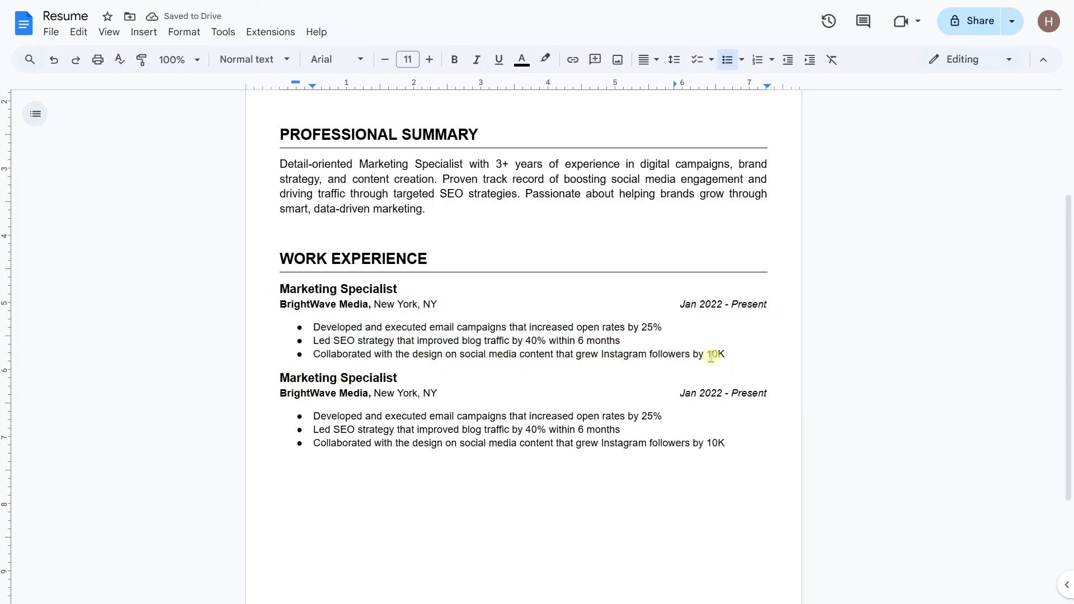
Step: Apply 1.5 line spacing to the first job's entry
{"action": "left_click", "coordinate": [732, 353]}
{"action": "left_click", "coordinate": [674, 60]}
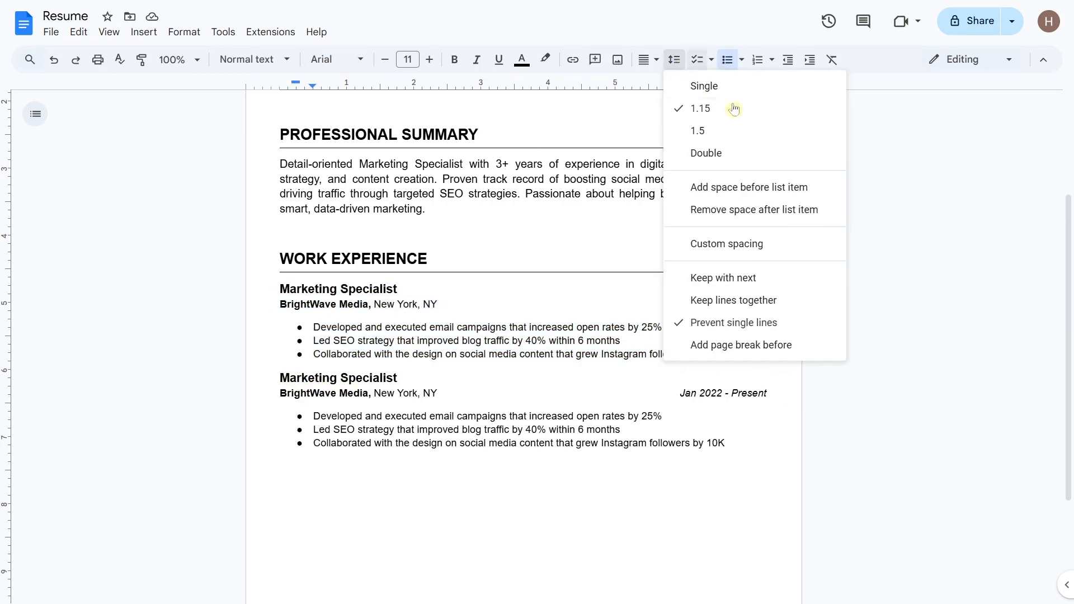
{"action": "left_click", "coordinate": [750, 132]}
Step: Retitle the second job Marketing Assistant at Urban Growth Co., Brooklyn, with Brooklyn unbolded
{"action": "double_click", "coordinate": [372, 381]}
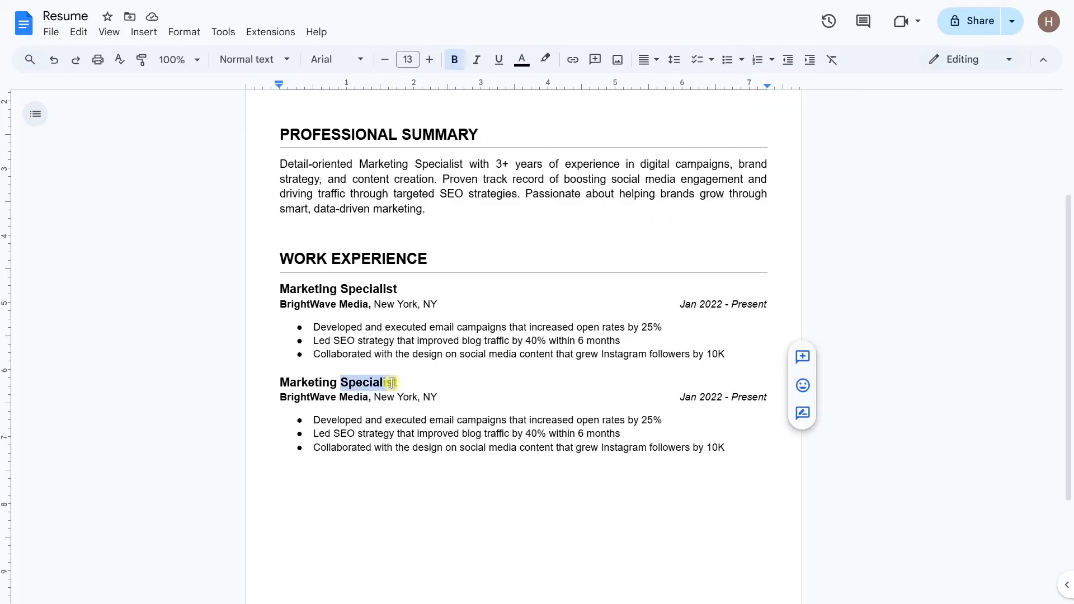
{"action": "type", "text": "Assistant"}
{"action": "double_click", "coordinate": [354, 397]}
{"action": "left_click_drag", "start_coordinate": [333, 400], "coordinate": [263, 401]}
{"action": "type", "text": "Urban Growth Co."}
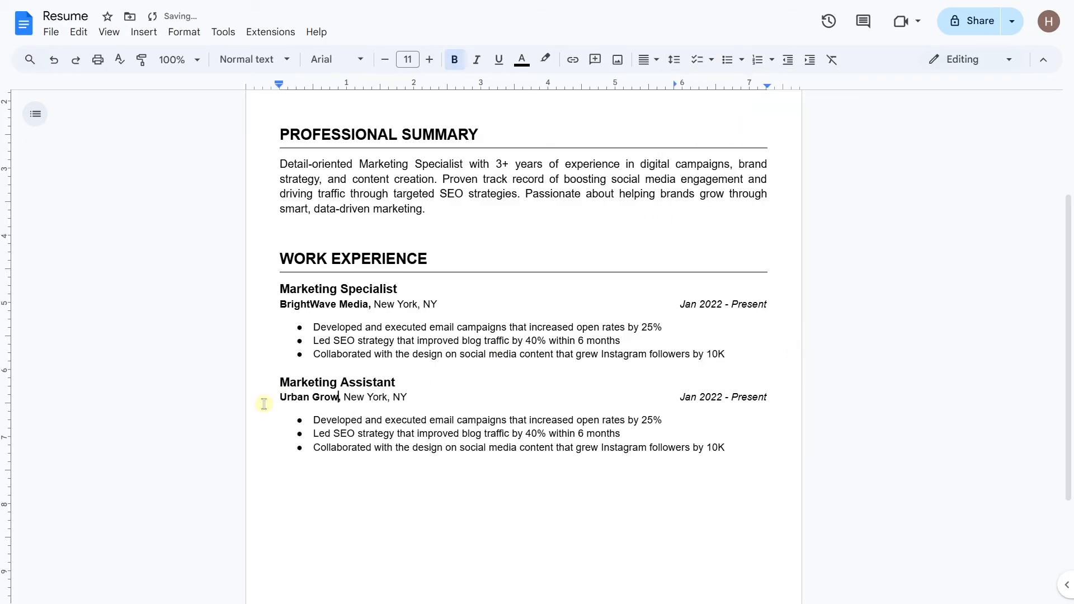
{"action": "type", "text": ", Brooklyn,"}
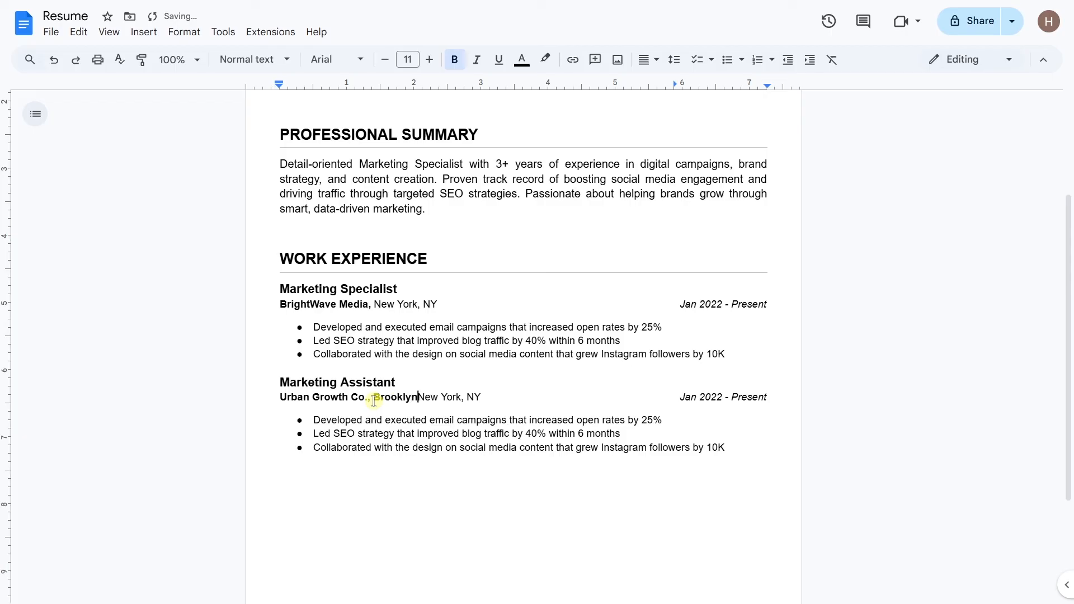
{"action": "left_click_drag", "start_coordinate": [419, 399], "coordinate": [470, 399]}
{"action": "key", "text": "ctrl+b"}
{"action": "key", "text": "BackSpace"}
Step: Change the second job's dates to Jun 2020 - Dec 2021 and shift the right tab stop so they fit
{"action": "double_click", "coordinate": [689, 401]}
{"action": "key", "text": "ctrl+shift+Right"}
{"action": "type", "text": "Jun 2020"}
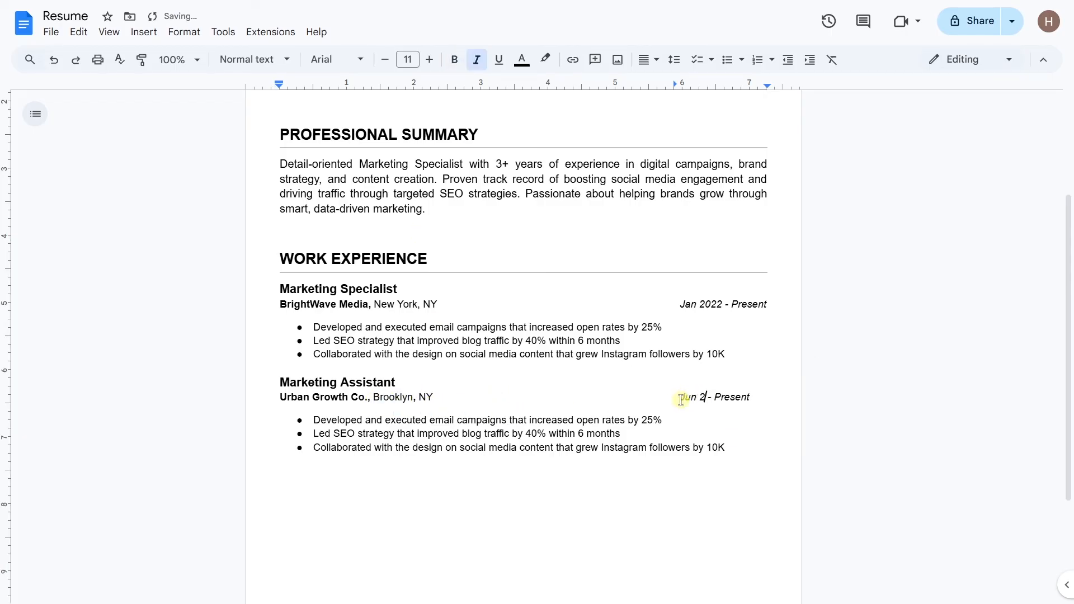
{"action": "double_click", "coordinate": [748, 398]}
{"action": "type", "text": "Dec 2021"}
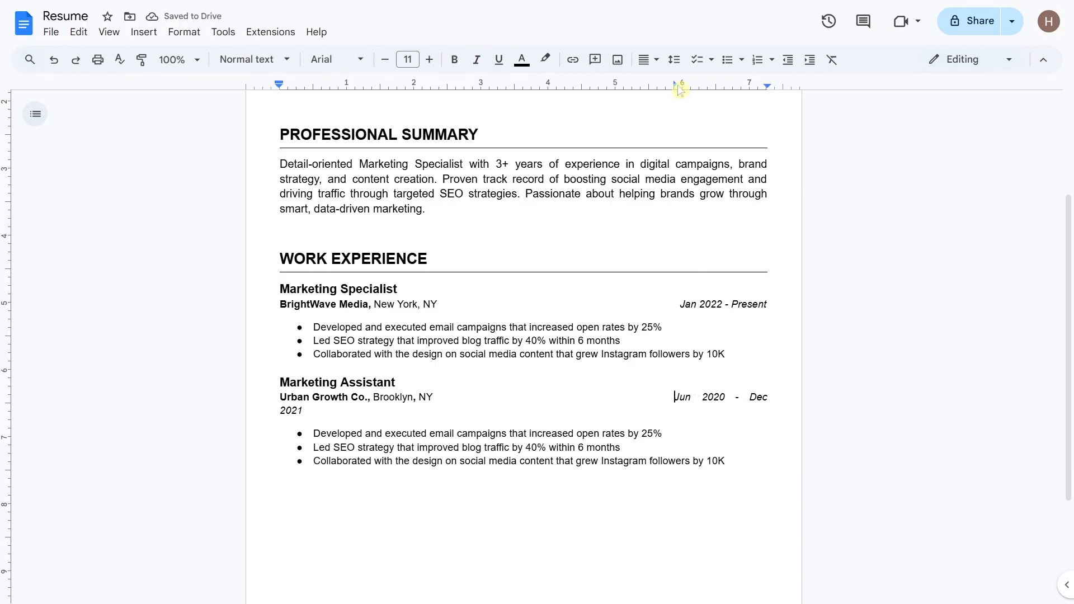
{"action": "left_click_drag", "start_coordinate": [678, 86], "coordinate": [670, 87]}
{"action": "scroll", "coordinate": [696, 240], "scroll_direction": "down", "scroll_amount": 1}
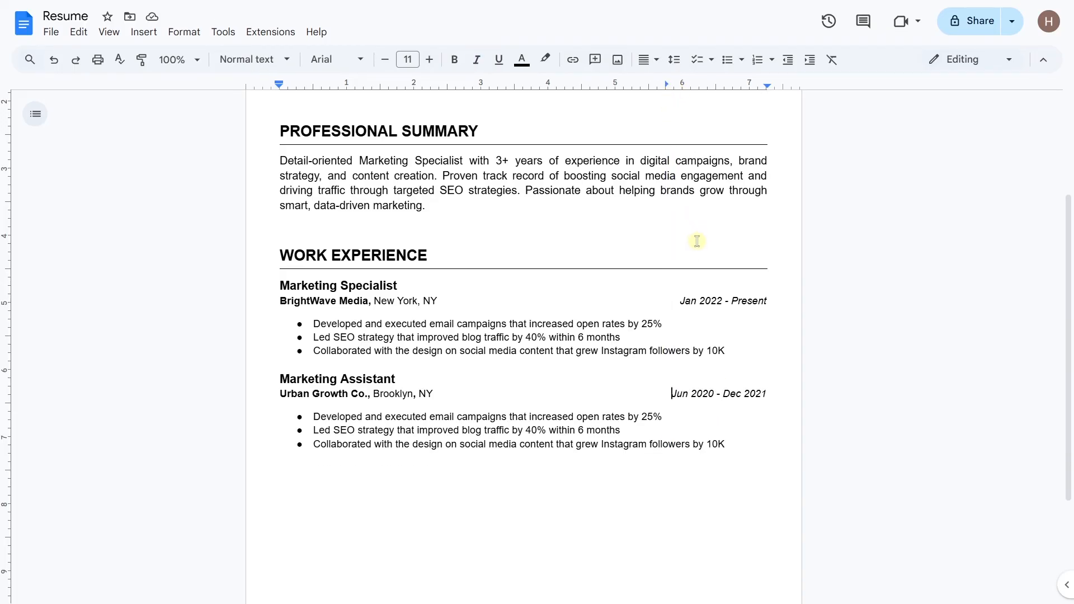
{"action": "left_click_drag", "start_coordinate": [737, 299], "coordinate": [304, 271]}
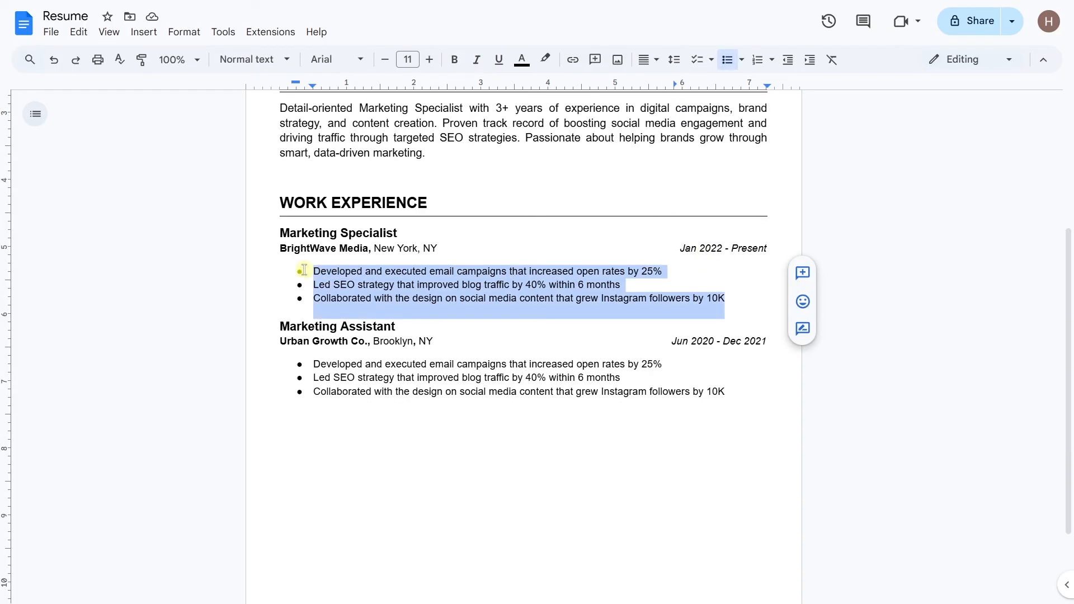
Step: Increase both jobs' bullet points to 12 pt
{"action": "left_click", "coordinate": [430, 59]}
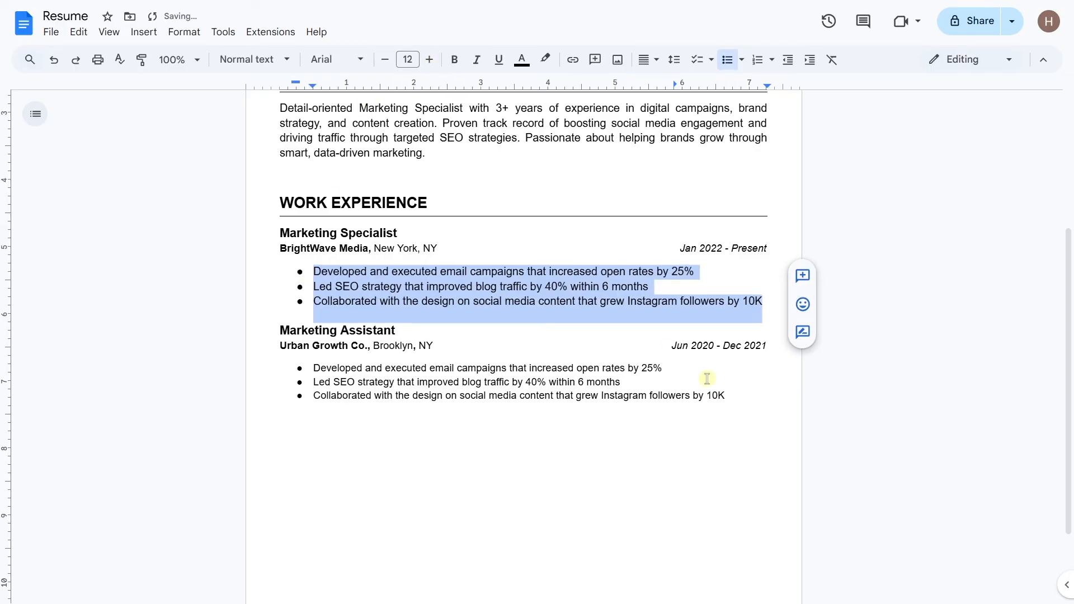
{"action": "left_click_drag", "start_coordinate": [727, 393], "coordinate": [297, 367]}
{"action": "left_click", "coordinate": [429, 60]}
Step: Paste a copy of the WORK EXPERIENCE heading and BrightWave job header on a new line below
{"action": "left_click", "coordinate": [769, 403]}
{"action": "key", "text": "Return"}
{"action": "key", "text": "Return"}
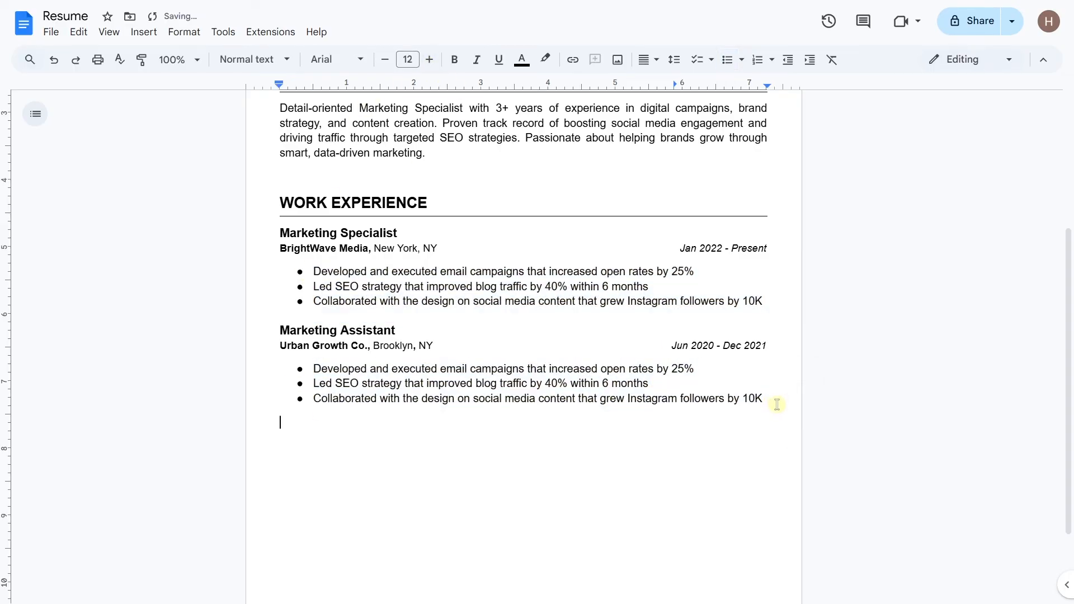
{"action": "left_click_drag", "start_coordinate": [758, 244], "coordinate": [264, 202]}
{"action": "key", "text": "ctrl+c"}
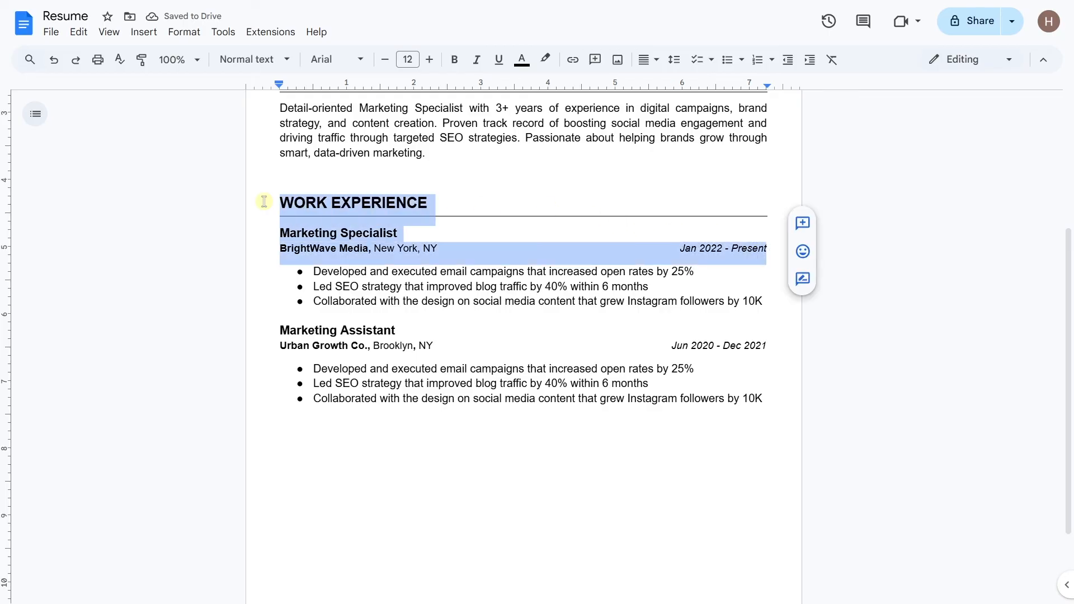
{"action": "left_click", "coordinate": [295, 439]}
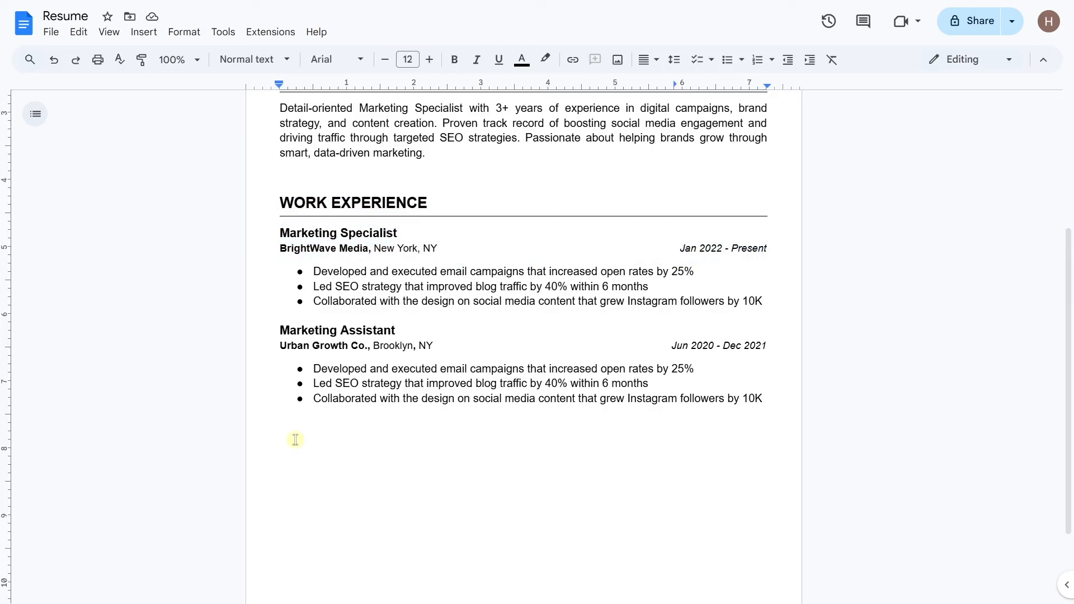
{"action": "key", "text": "ctrl+v"}
{"action": "scroll", "coordinate": [296, 440], "scroll_direction": "down", "scroll_amount": 2}
Step: Rewrite the pasted block as EDUCATION, B.A. in Marketing, New York University, NY, Graduated: 2020
{"action": "left_click_drag", "start_coordinate": [427, 339], "coordinate": [280, 336]}
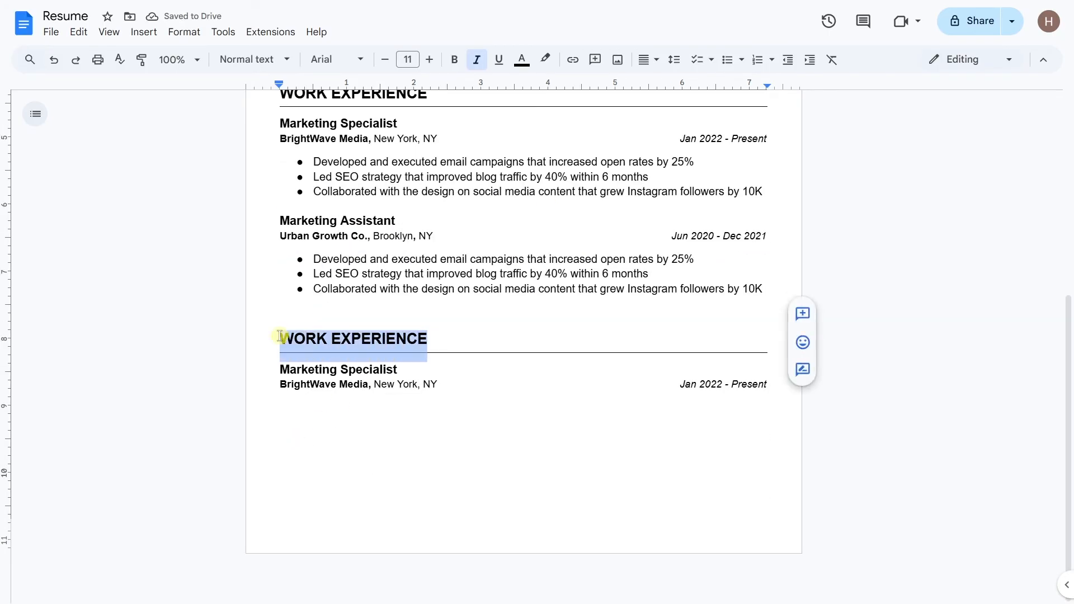
{"action": "type", "text": "EDUCATION"}
{"action": "triple_click", "coordinate": [266, 369]}
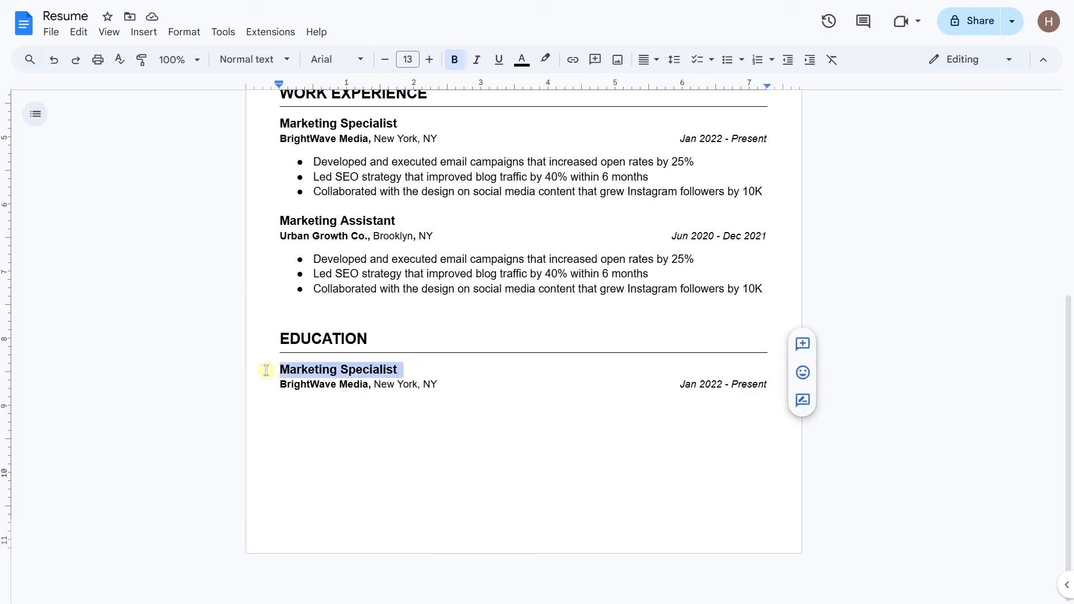
{"action": "type", "text": "B.A. in Market"}
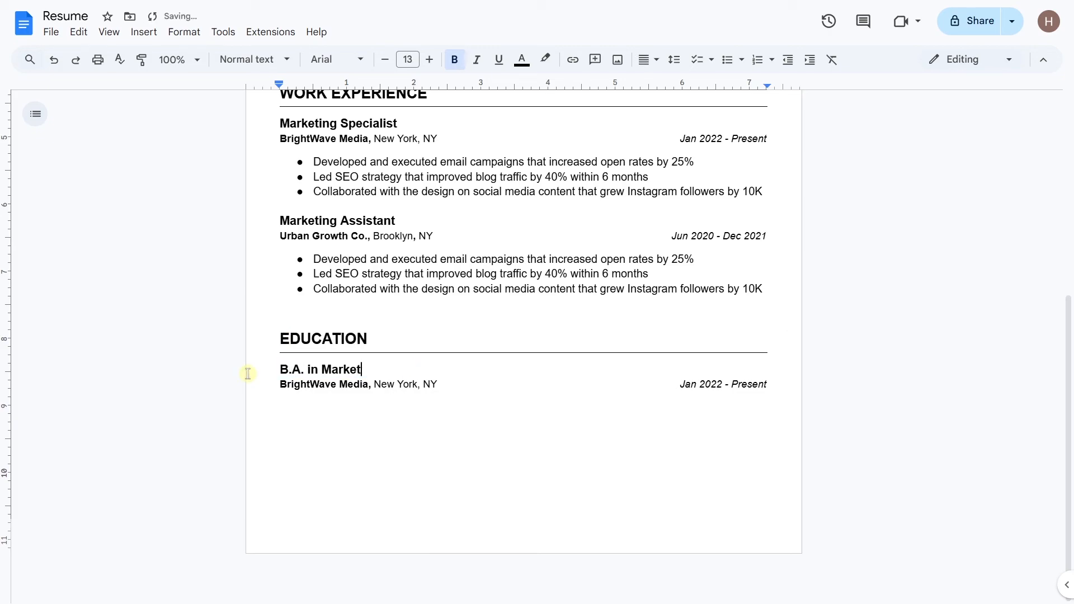
{"action": "type", "text": "ing"}
{"action": "left_click_drag", "start_coordinate": [370, 385], "coordinate": [283, 386]}
{"action": "type", "text": "New York "}
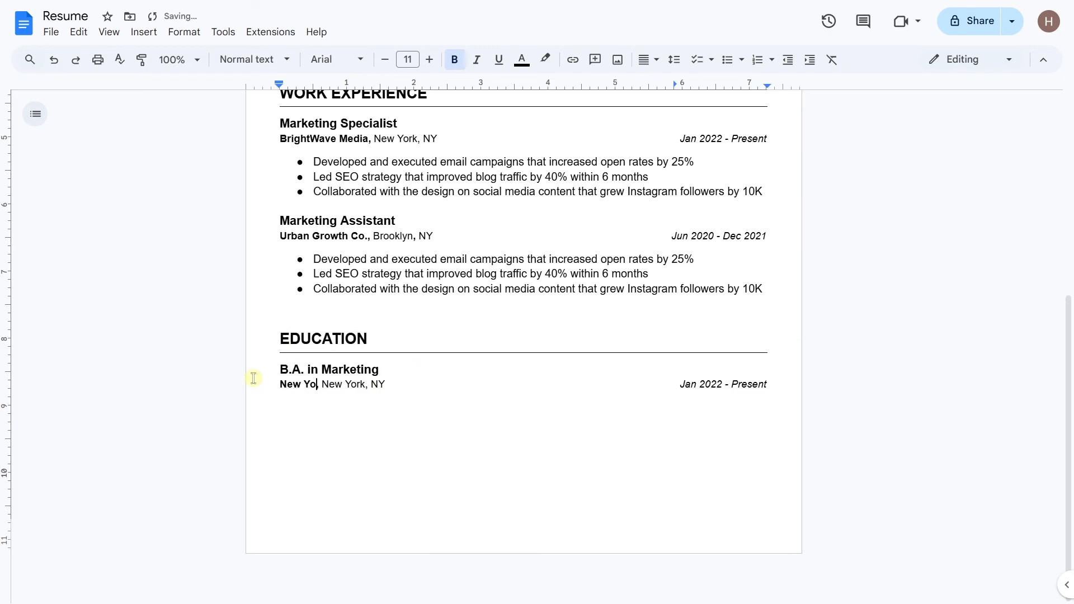
{"action": "type", "text": "University"}
{"action": "left_click_drag", "start_coordinate": [430, 384], "coordinate": [383, 384]}
{"action": "key", "text": "BackSpace"}
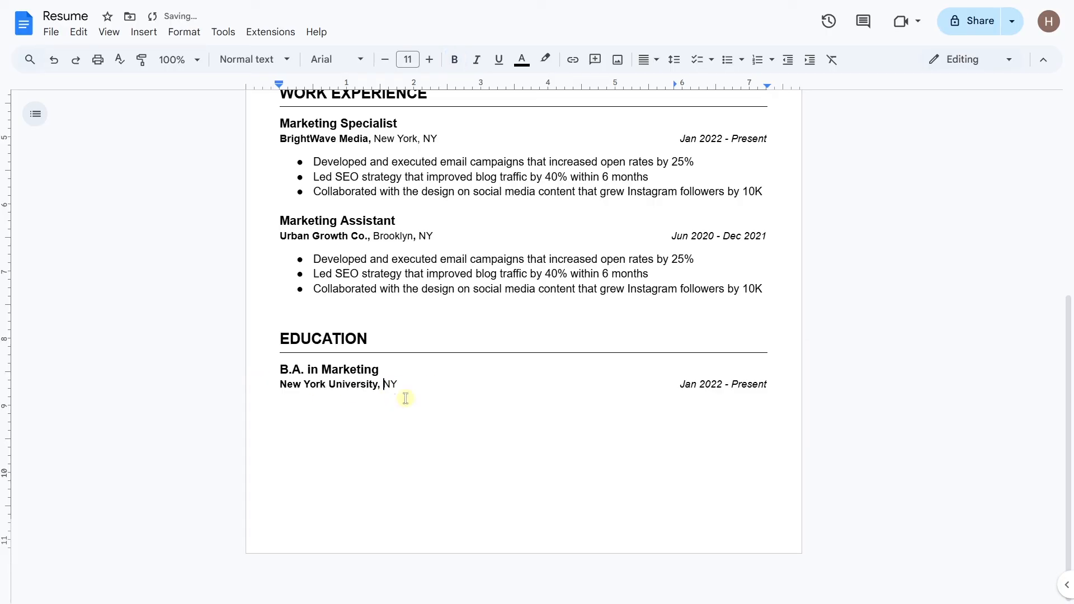
{"action": "left_click_drag", "start_coordinate": [768, 384], "coordinate": [663, 396]}
{"action": "type", "text": "Graduated:"}
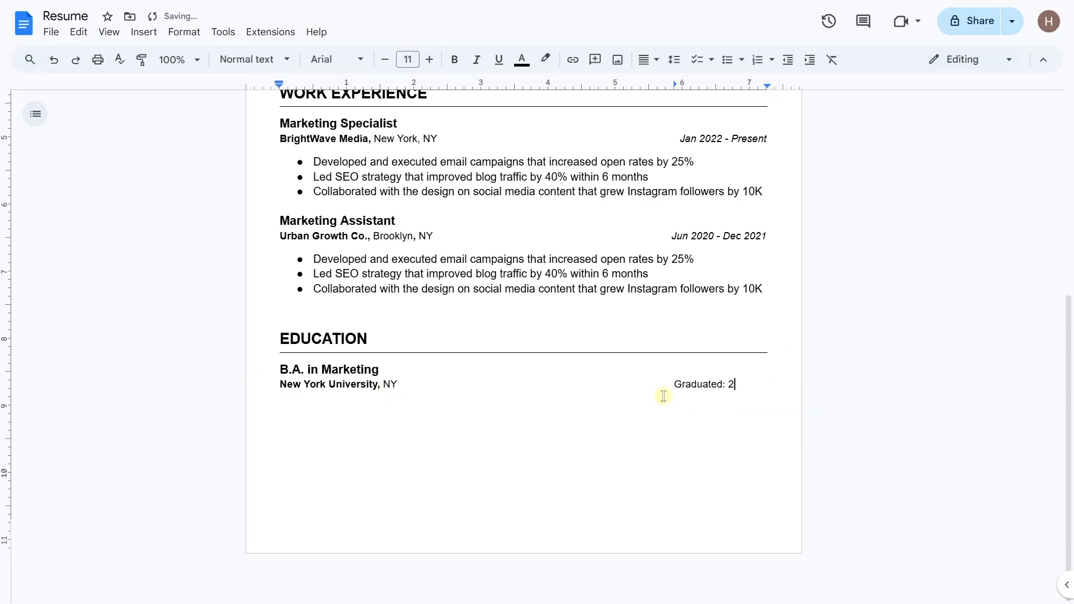
{"action": "type", "text": " 2020"}
{"action": "key", "text": "Return"}
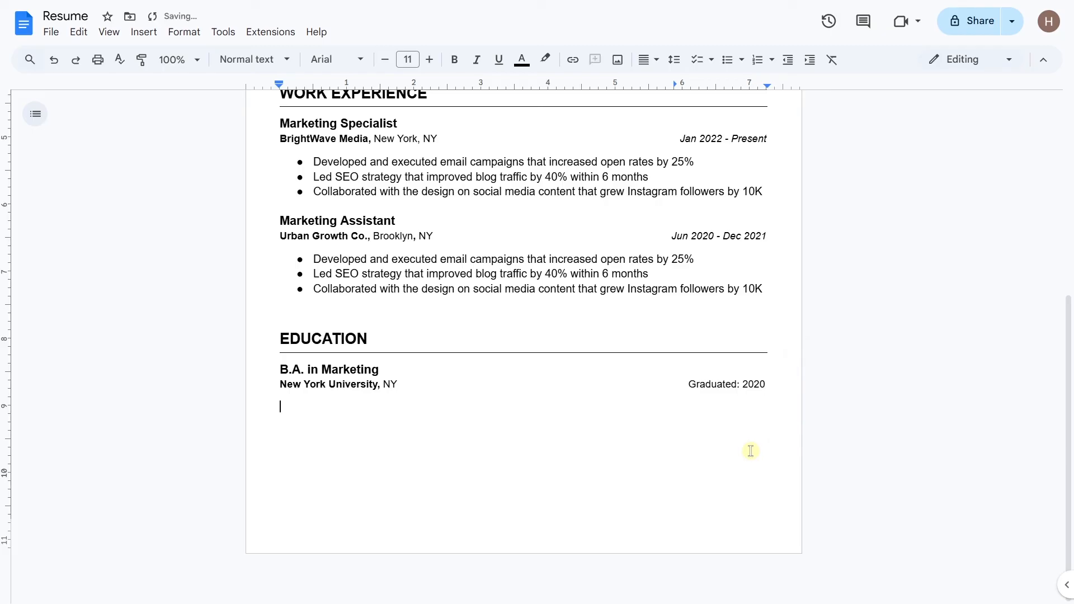
Step: Paste a SKILLS heading and bullet Content Creation, SEO & SEM, Google Analytics, Canva, Adobe Photoshop
{"action": "left_click", "coordinate": [429, 60]}
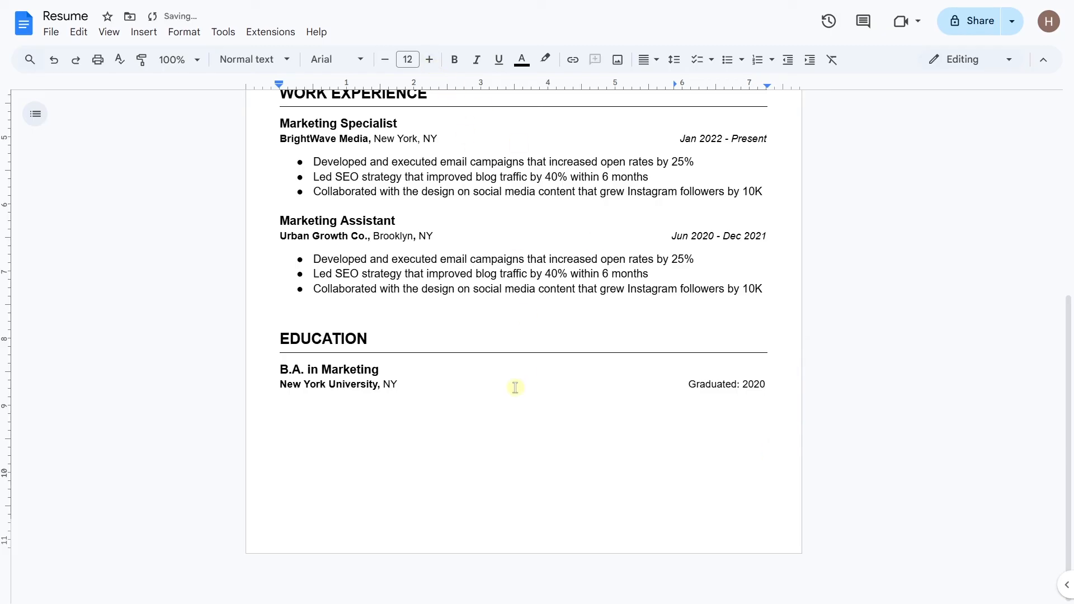
{"action": "key", "text": "ctrl+v"}
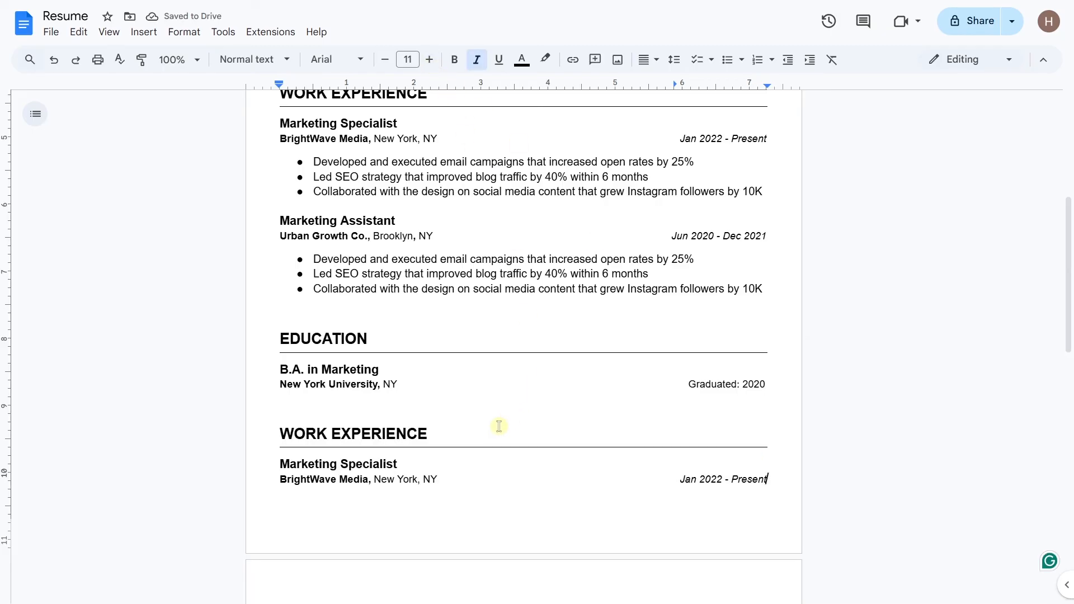
{"action": "left_click_drag", "start_coordinate": [456, 433], "coordinate": [371, 511]}
{"action": "type", "text": "SKILLS"}
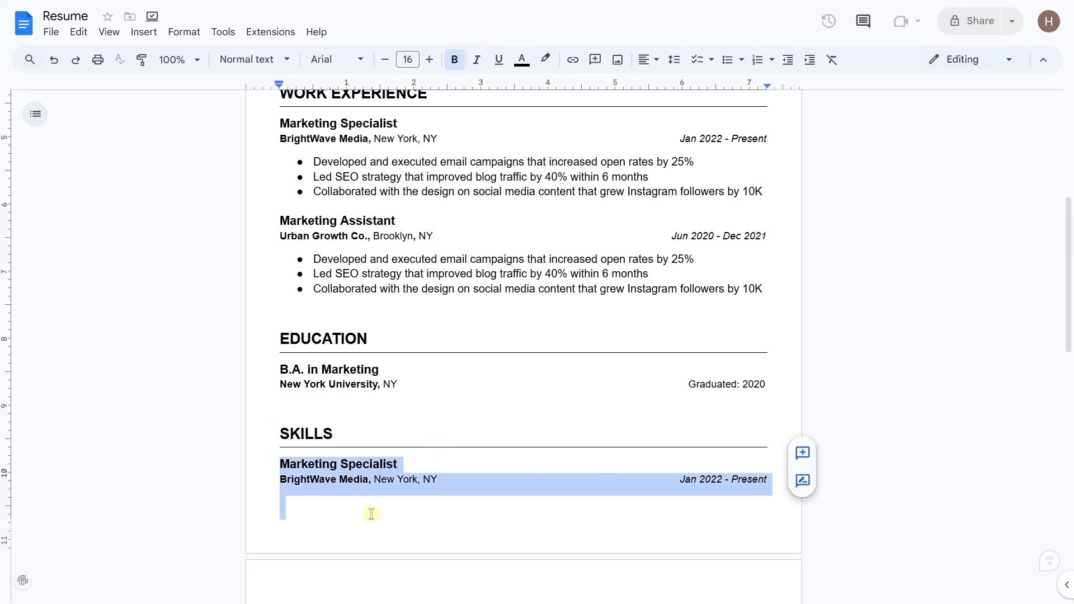
{"action": "key", "text": "BackSpace"}
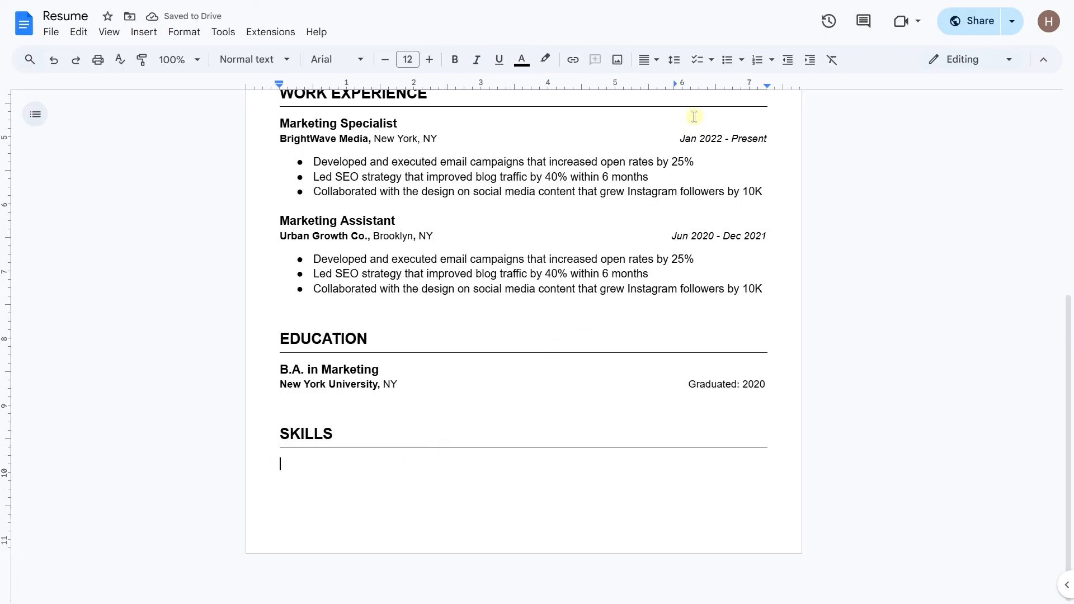
{"action": "left_click", "coordinate": [727, 59]}
{"action": "type", "text": "Creation "}
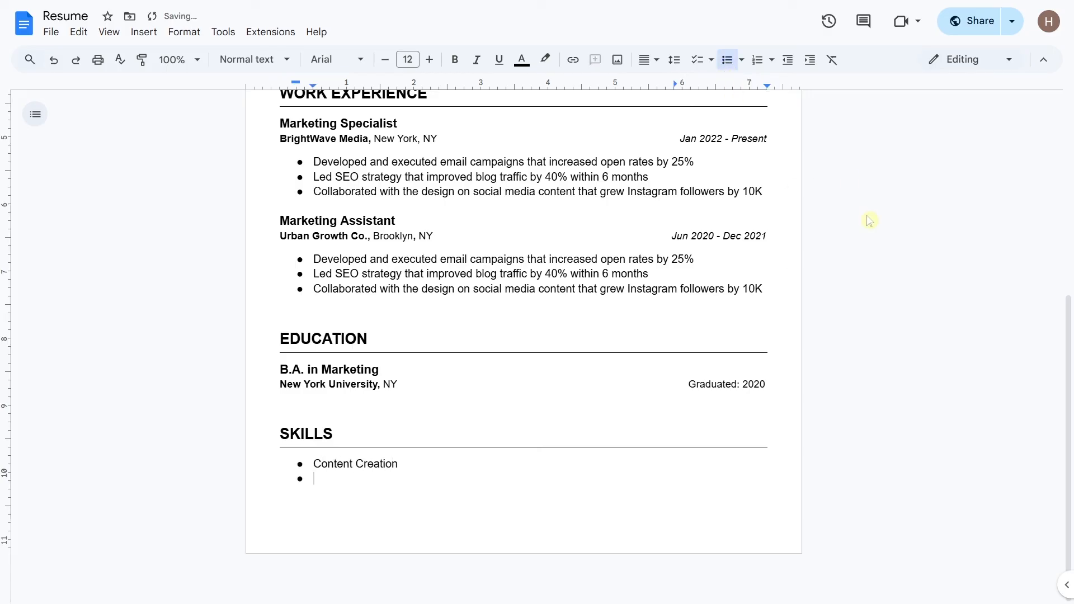
{"action": "type", "text": "SEO & SEM "}
{"action": "type", "text": "Google Analytics"}
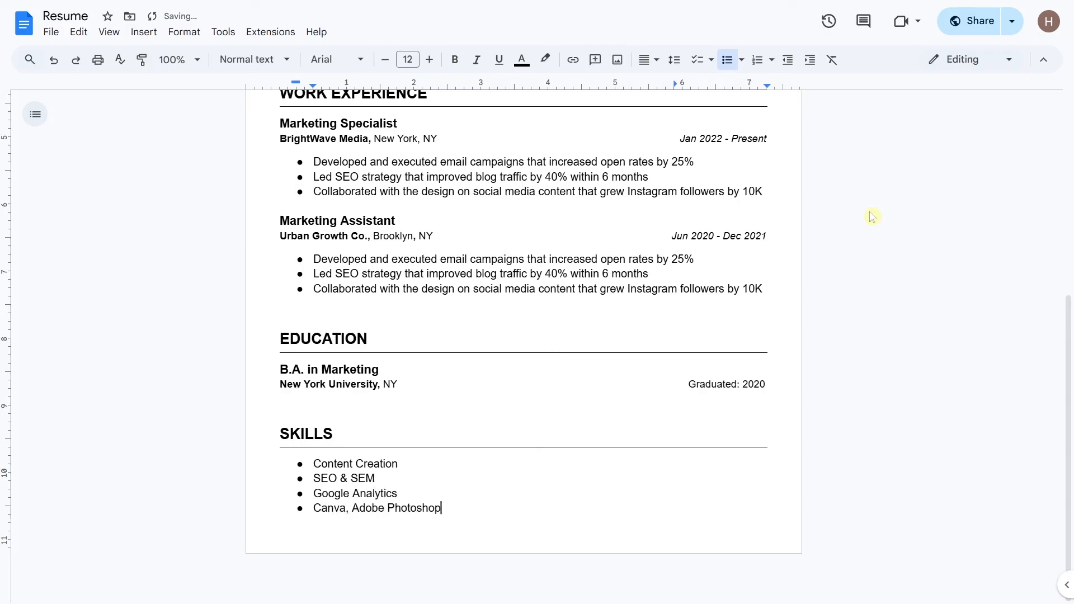
{"action": "scroll", "coordinate": [872, 216], "scroll_direction": "down", "scroll_amount": 5}
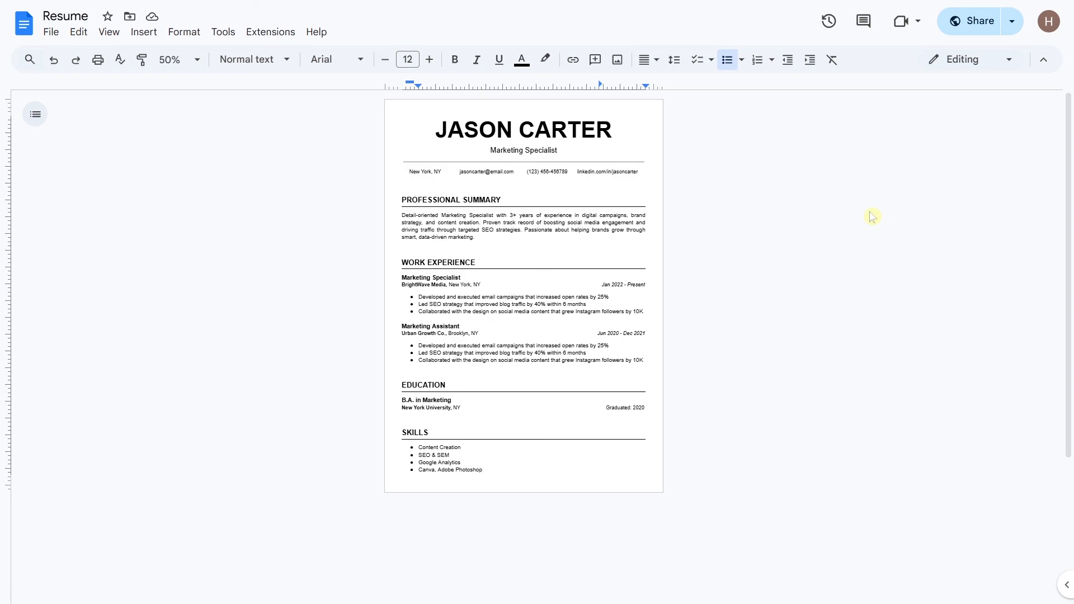
Step: Export the resume through File > Download as PDF Document (.pdf)
{"action": "left_click", "coordinate": [51, 32]}
{"action": "mouse_move", "coordinate": [155, 133]}
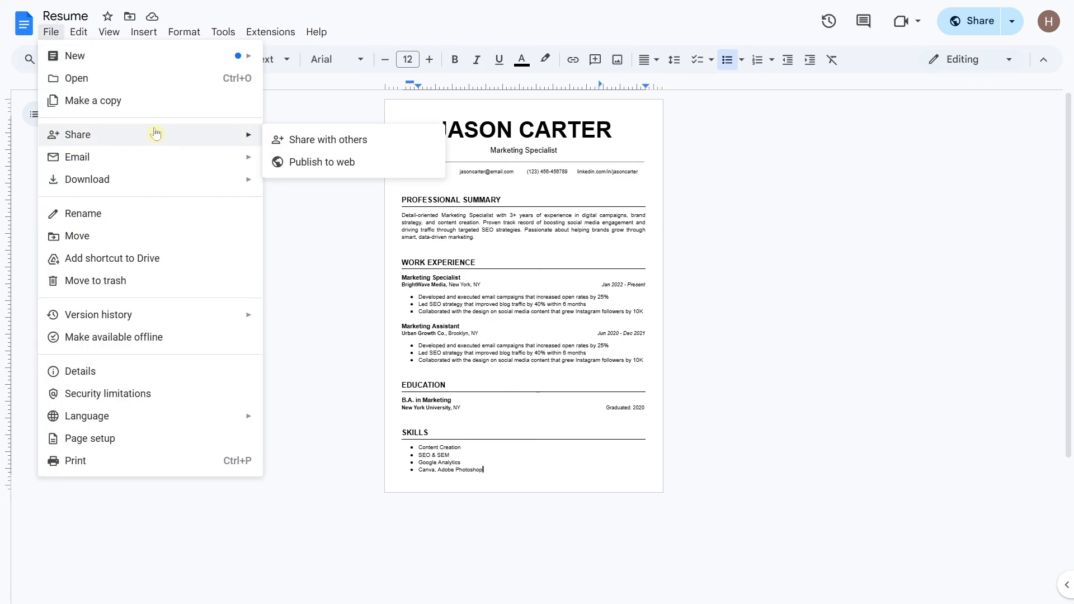
{"action": "mouse_move", "coordinate": [171, 181]}
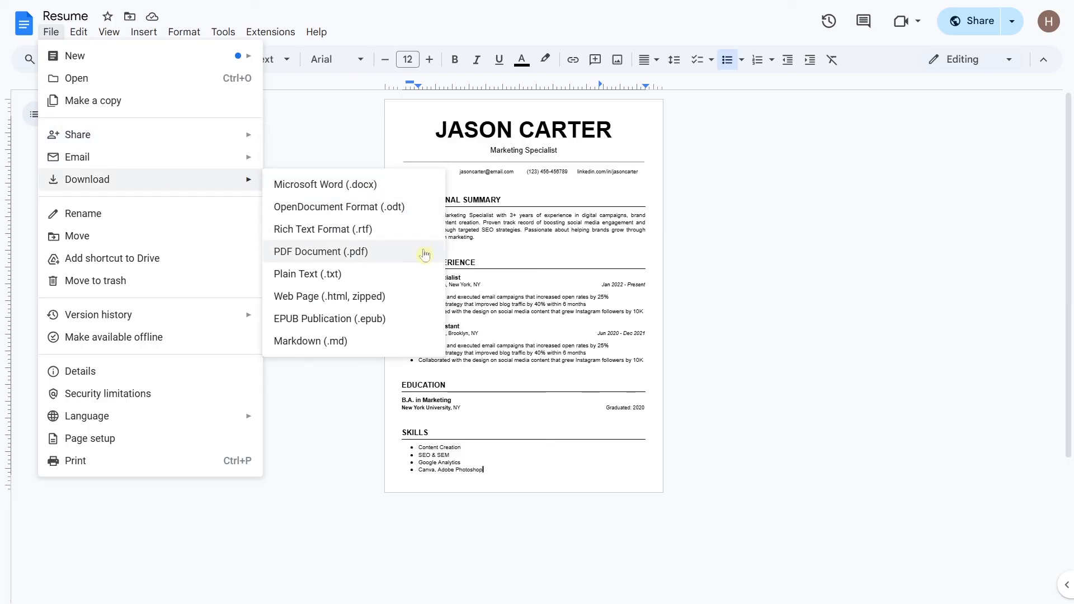
{"action": "left_click", "coordinate": [718, 252]}
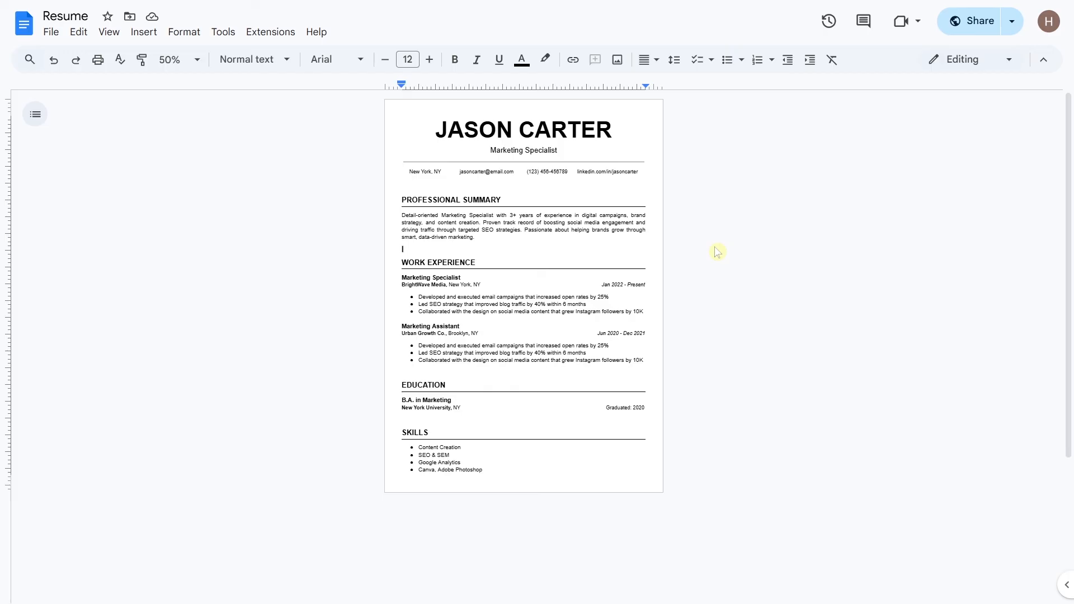